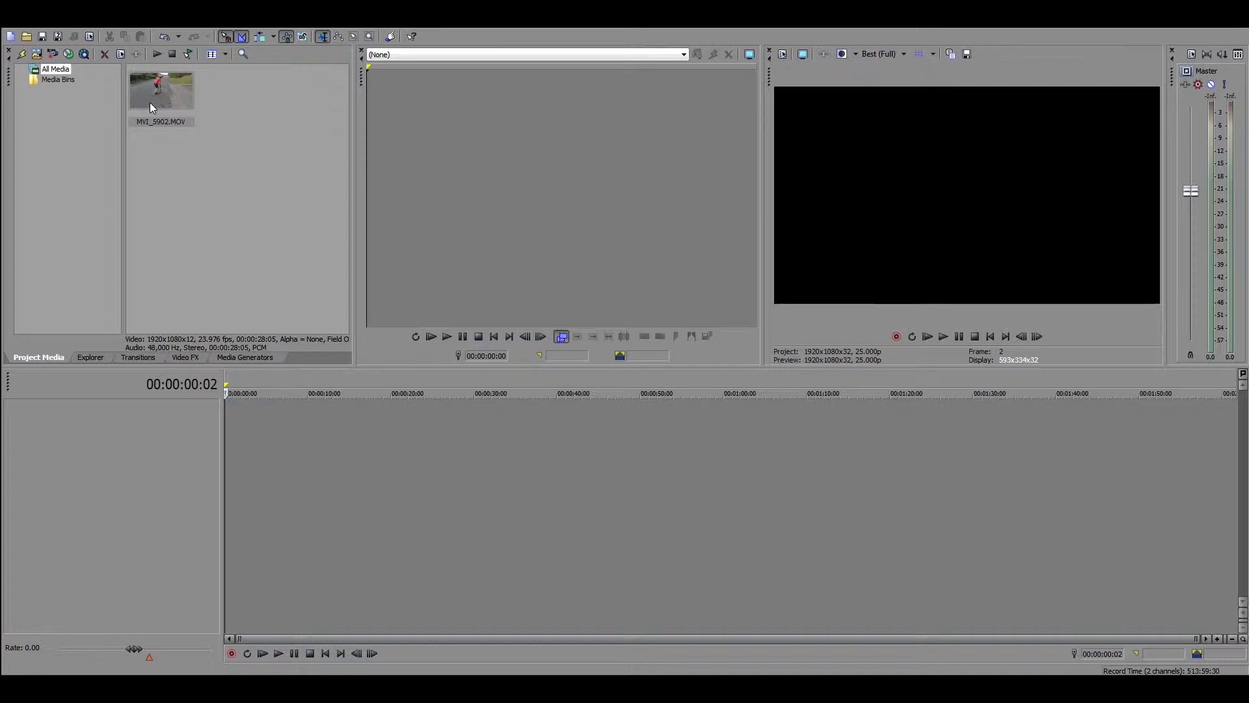
Place MVI_5902.MOV on the timeline to preview several points of the footage, and delete the event
left_click_drag(150, 103, 195, 479)
left_click(242, 410)
left_click(288, 423)
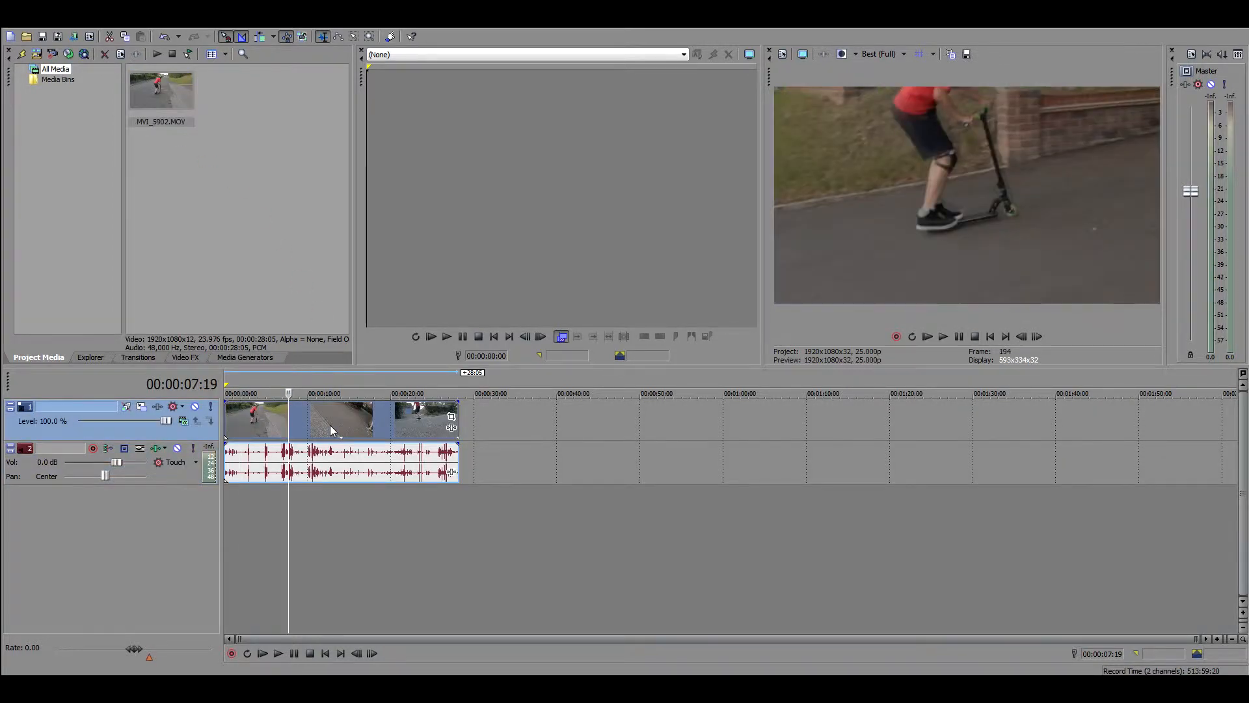
left_click(335, 426)
left_click(359, 427)
left_click(390, 426)
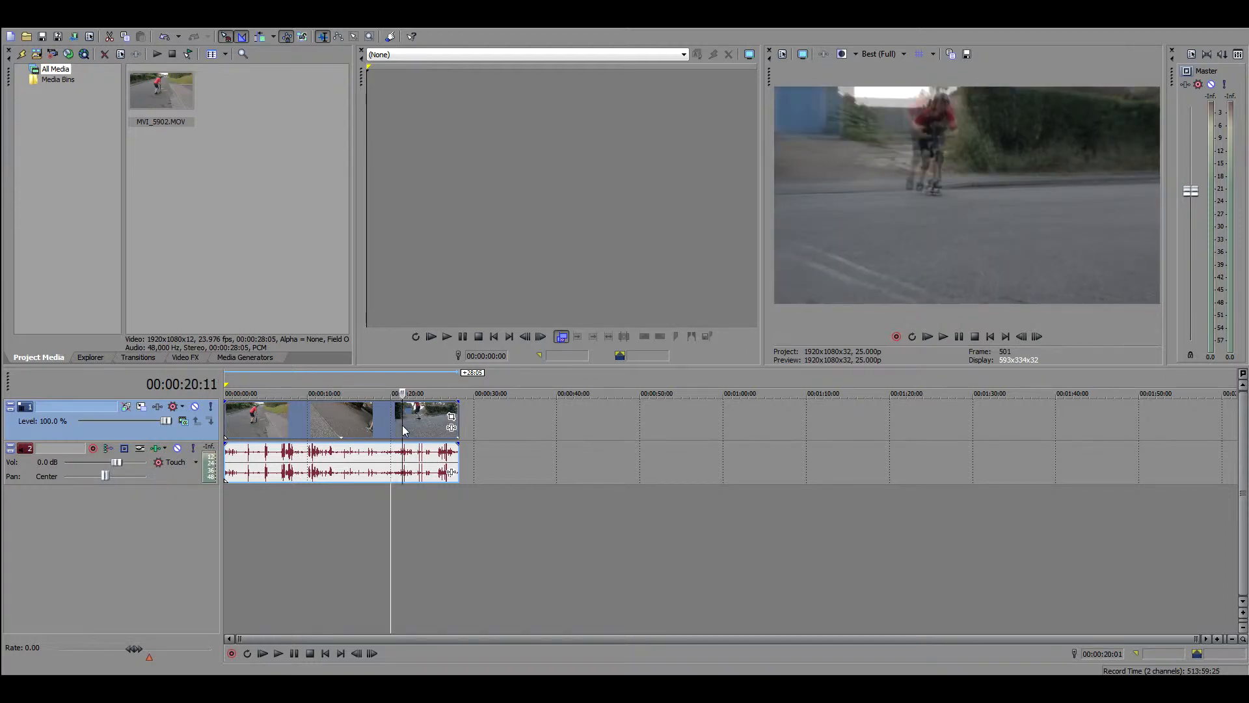
left_click(402, 424)
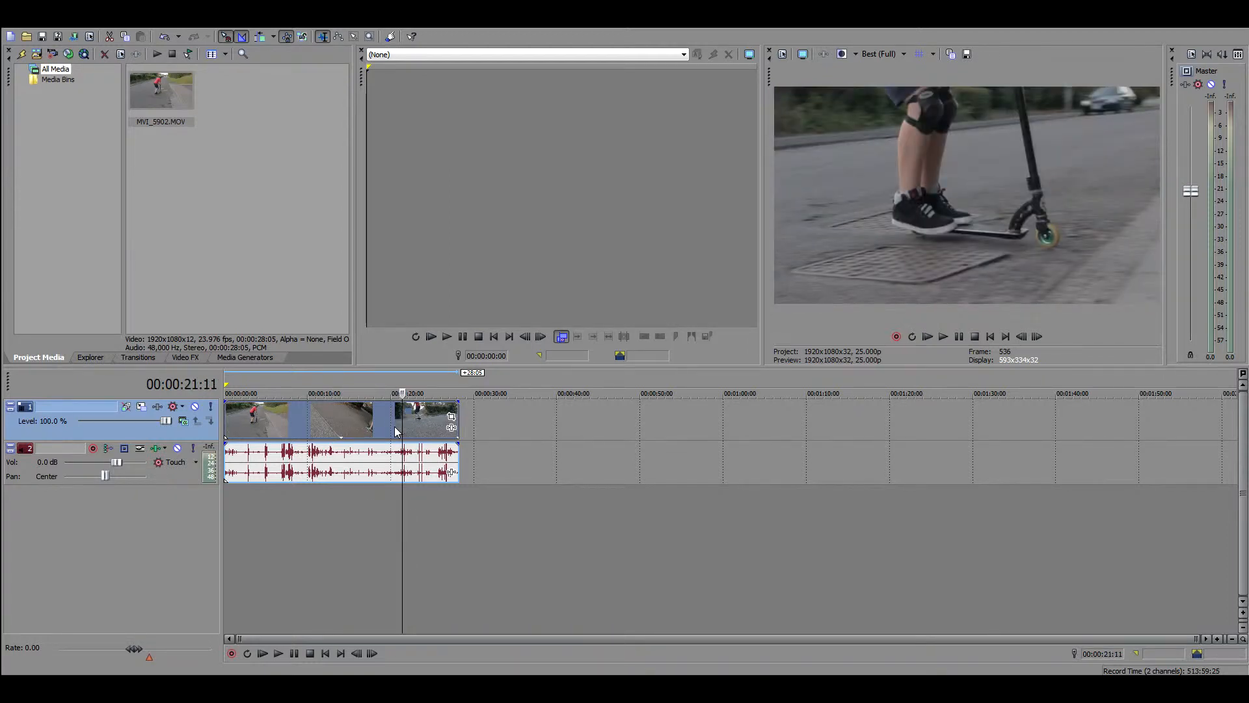
key("Delete")
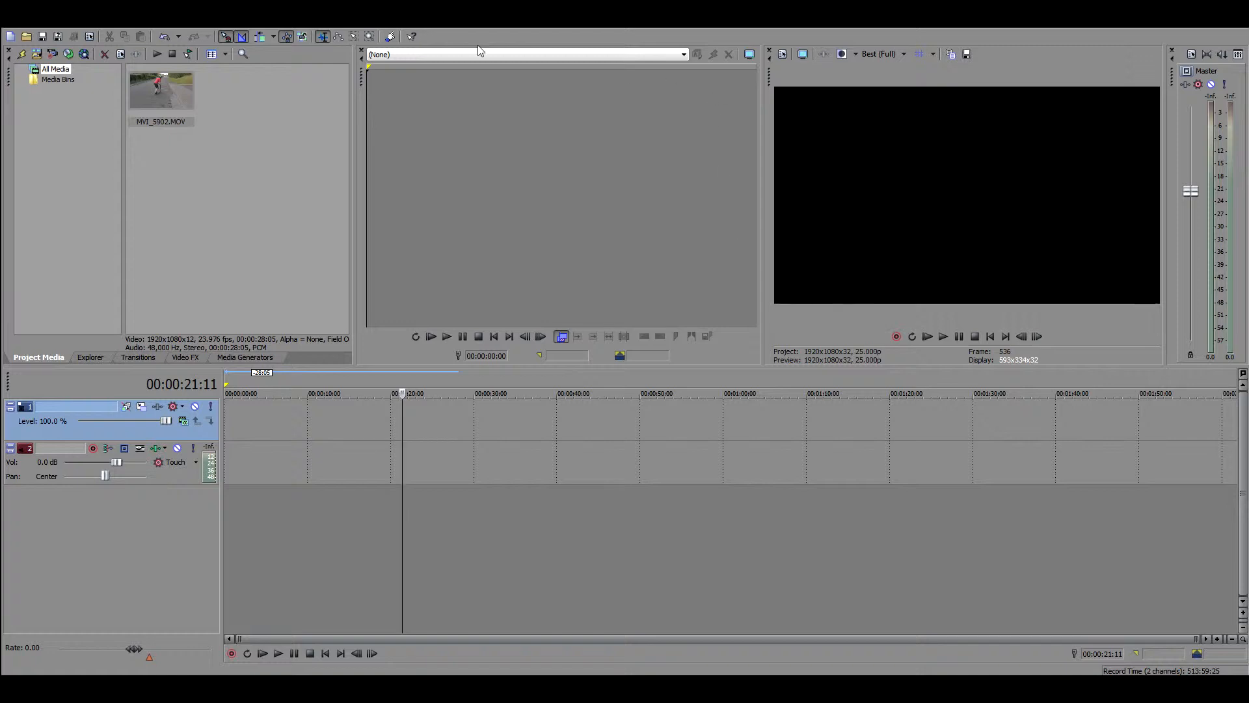
Close and reopen the Trimmer window and load MVI_5902.MOV into it
left_click(361, 50)
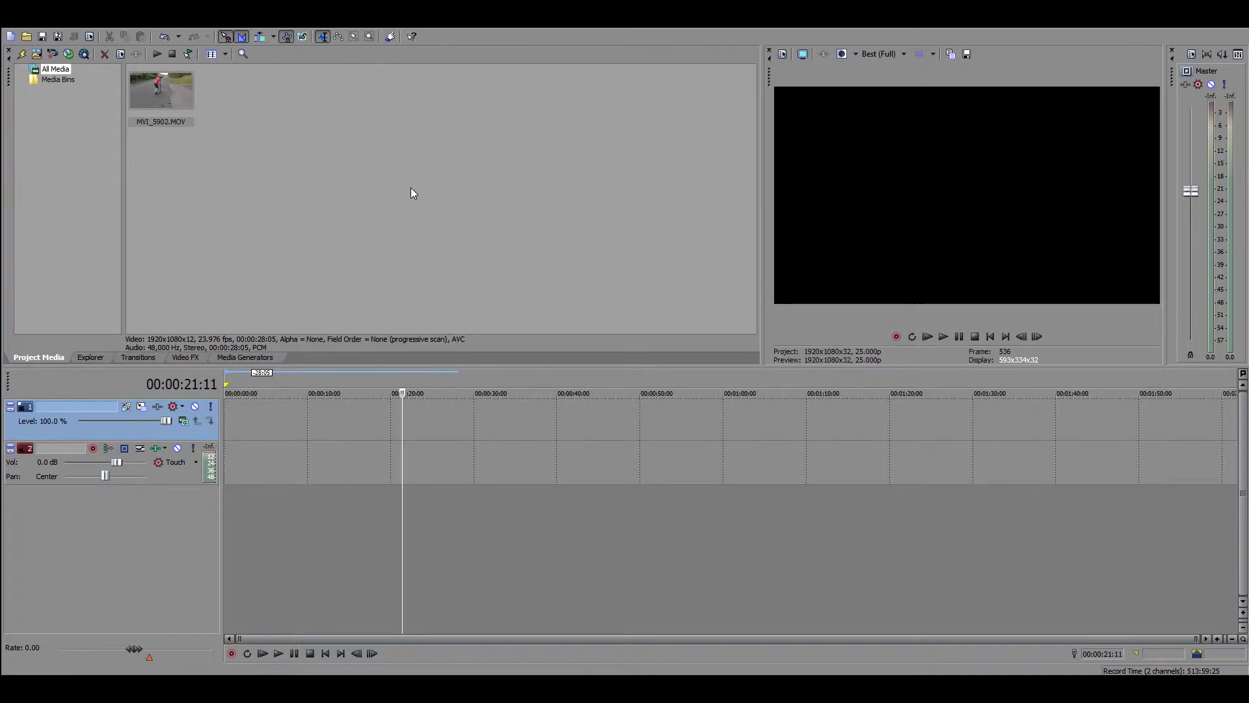
key("alt+2")
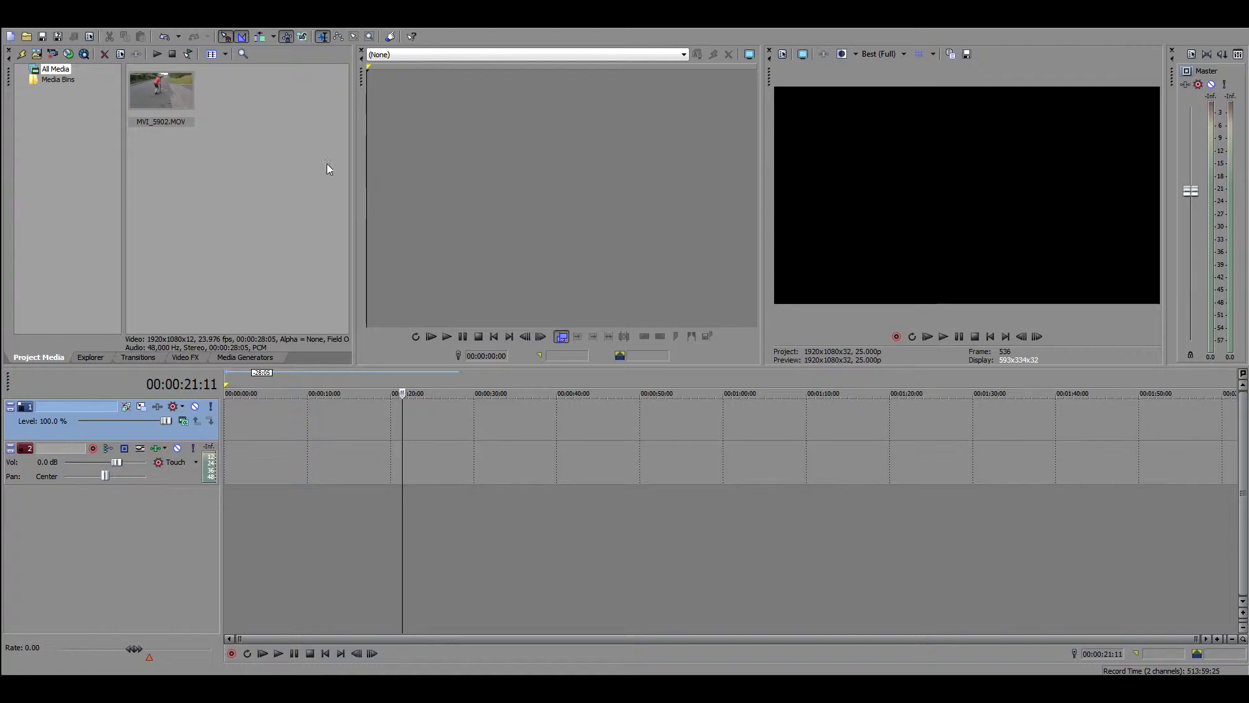
left_click_drag(155, 100, 467, 198)
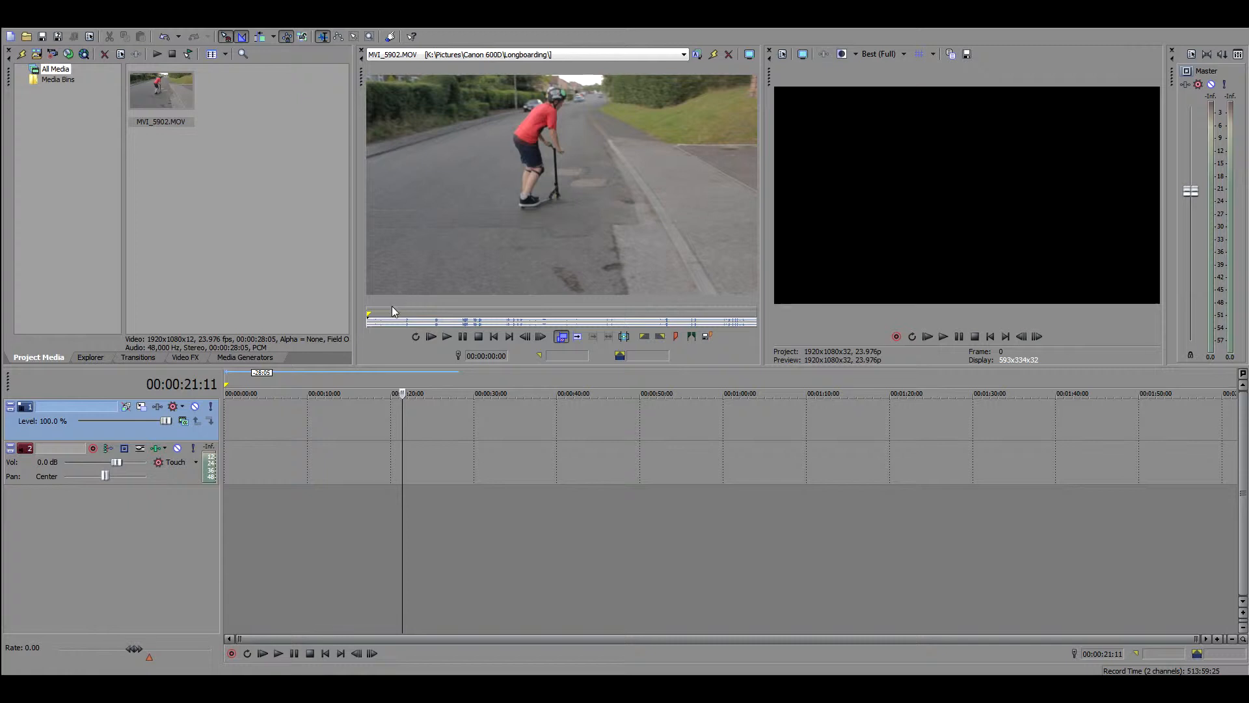
Preview the clip in the Trimmer and mark the in point at 00:00:20:10
key("space")
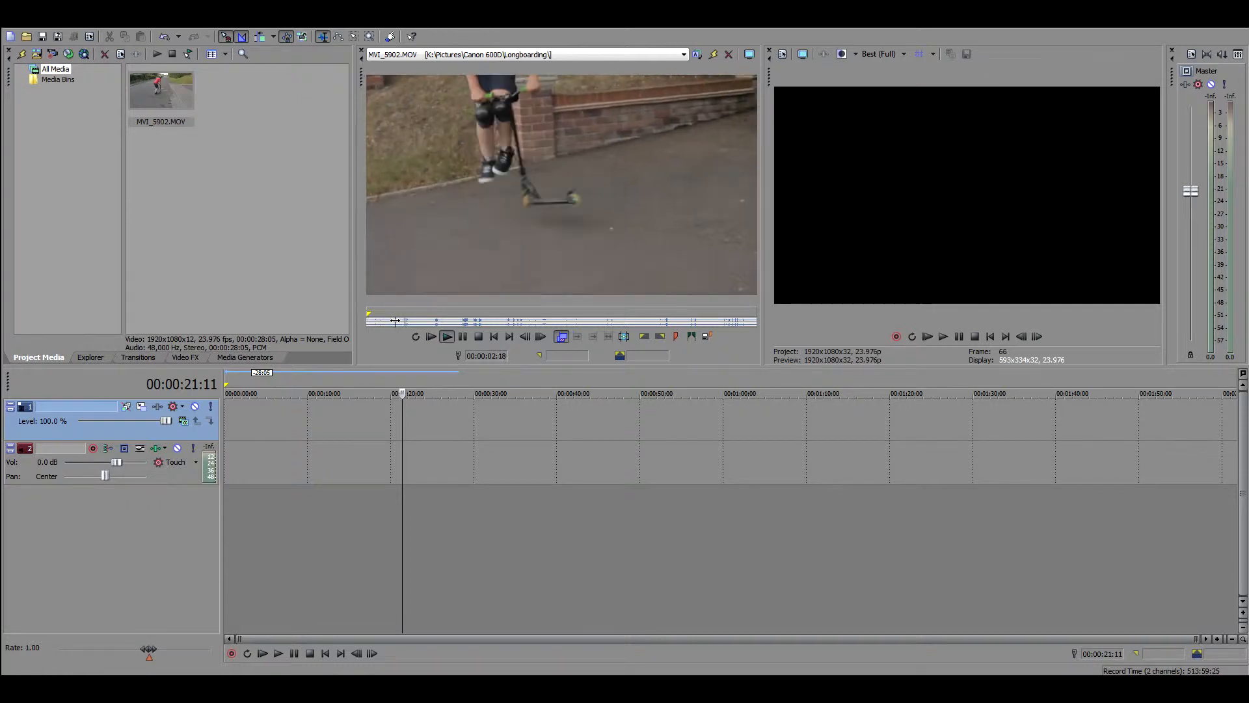
left_click(447, 338)
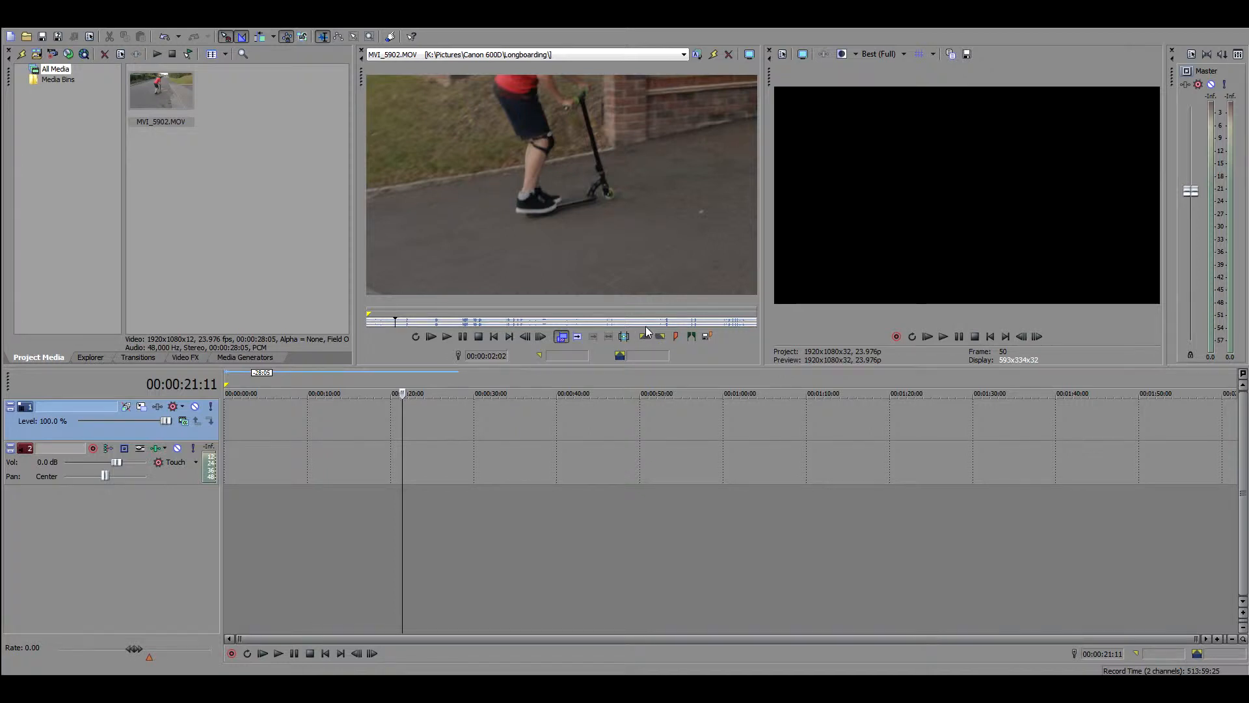
left_click(681, 325)
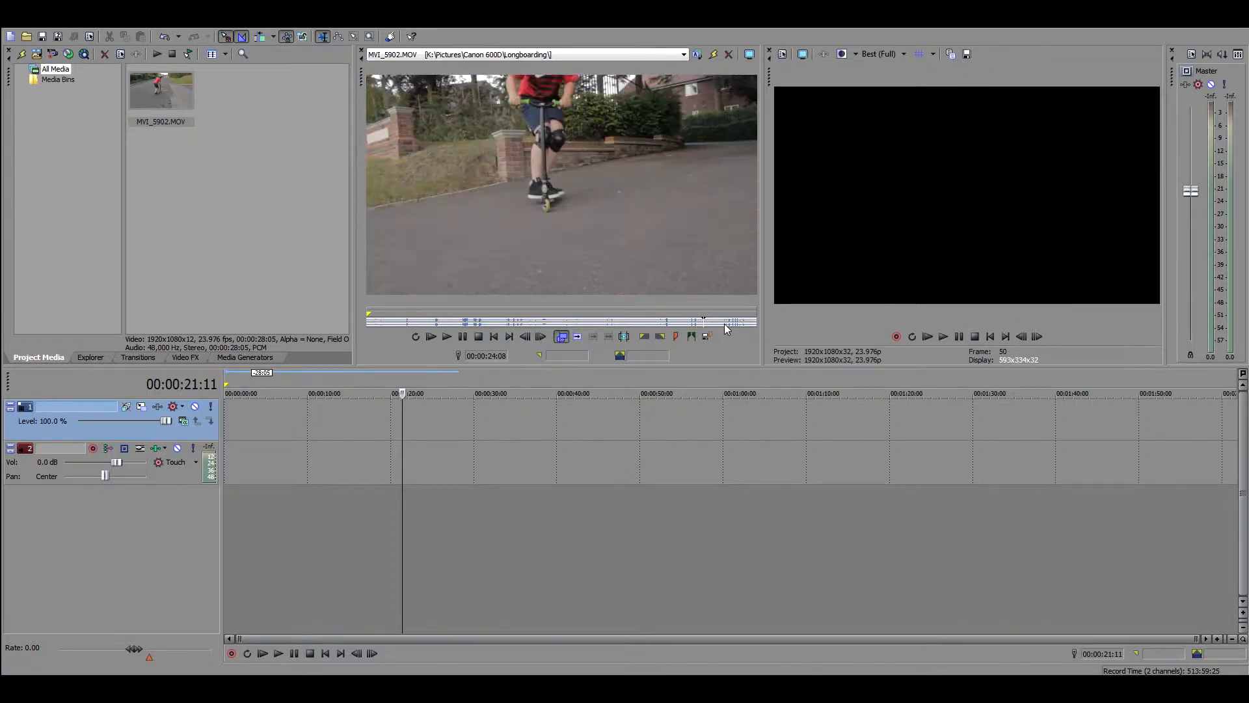
left_click(657, 325)
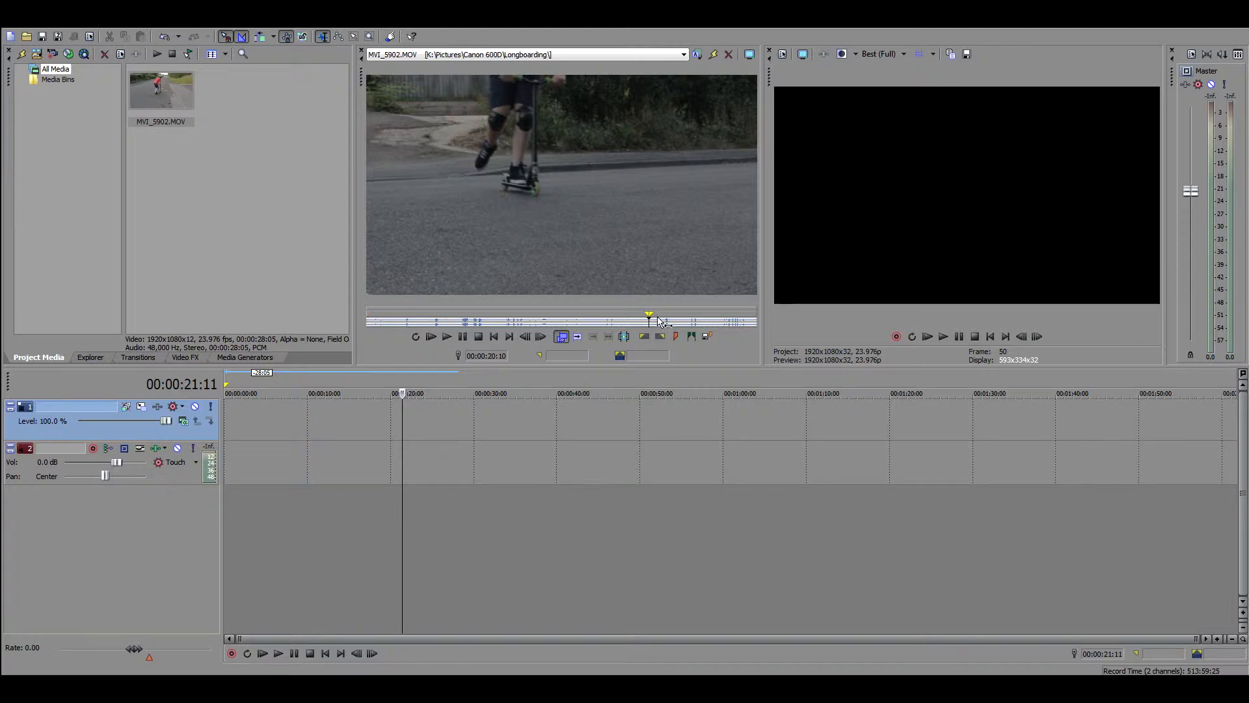
Find the end of the trick in the Trimmer and mark the out point at 00:00:26:07
left_click(712, 322)
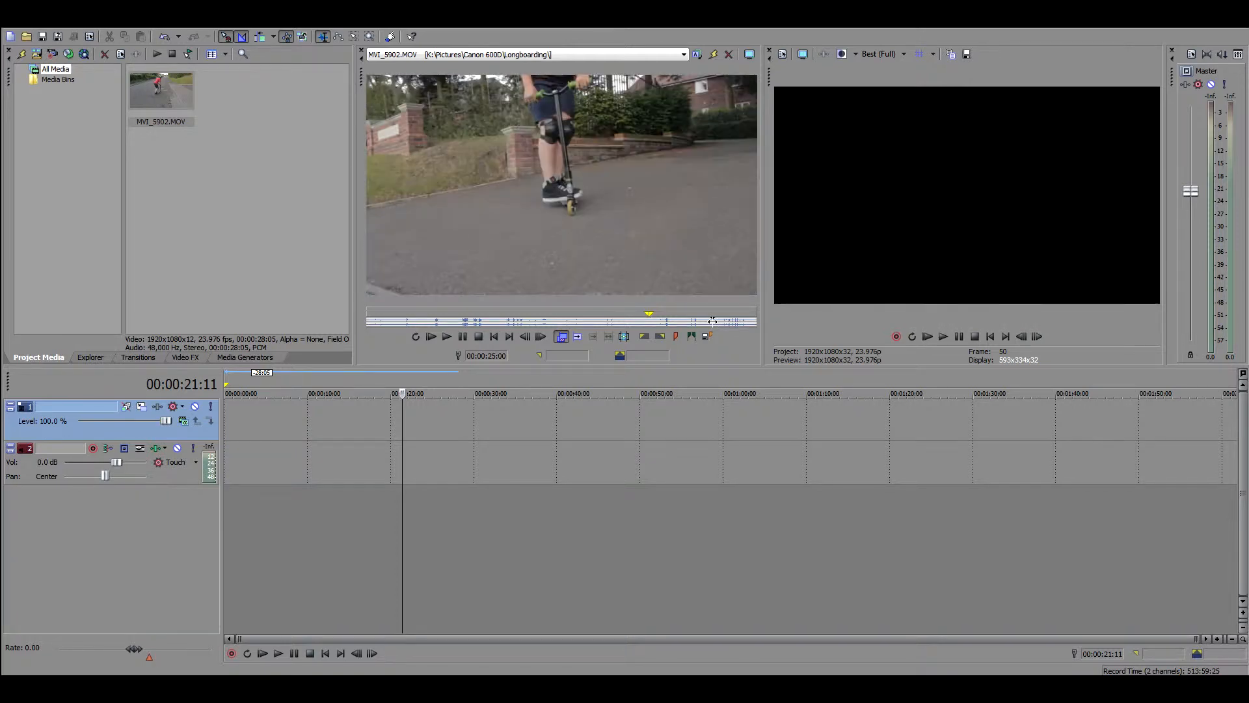
left_click(724, 322)
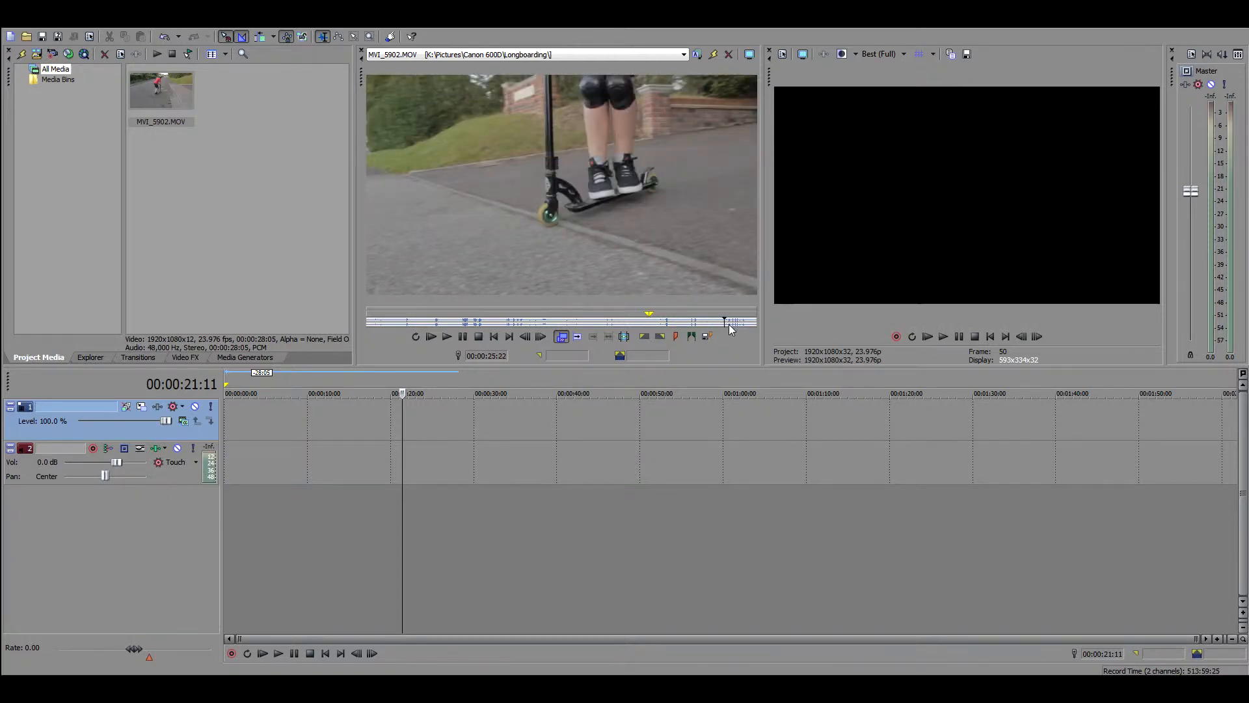
left_click(730, 322)
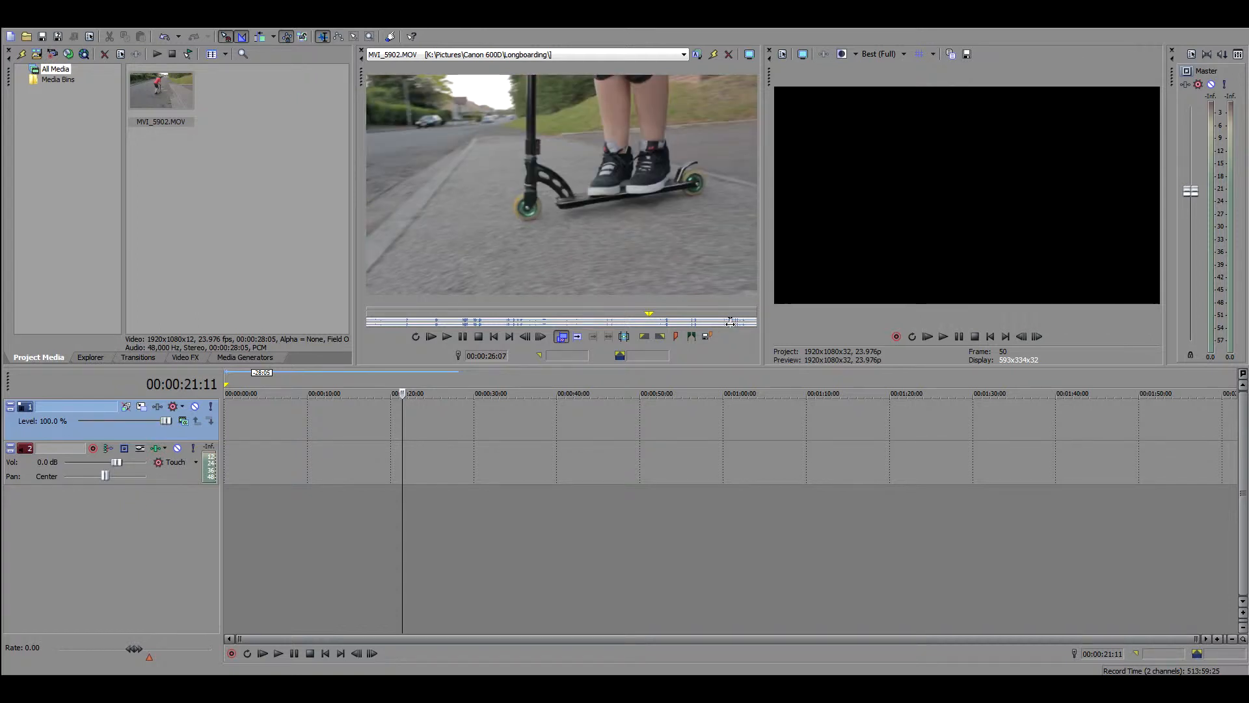
key("o")
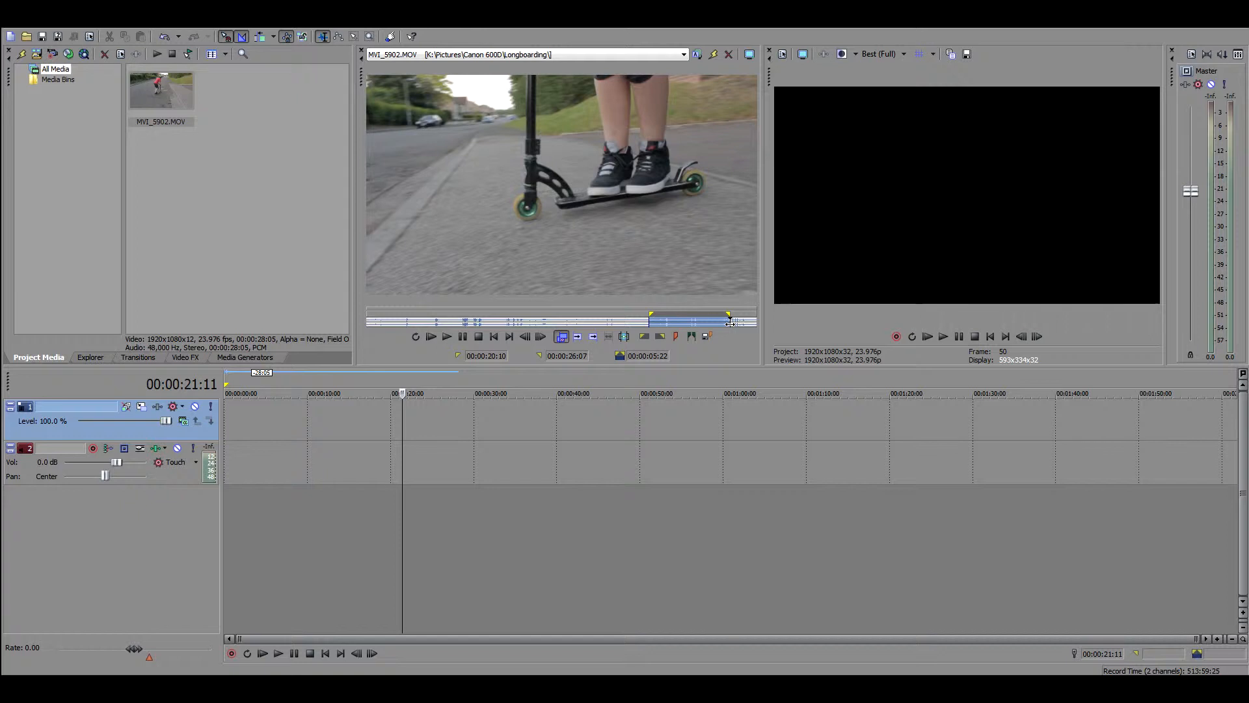
Create a subclip named "Scooter Tailwhip" from the marked range
left_click(623, 336)
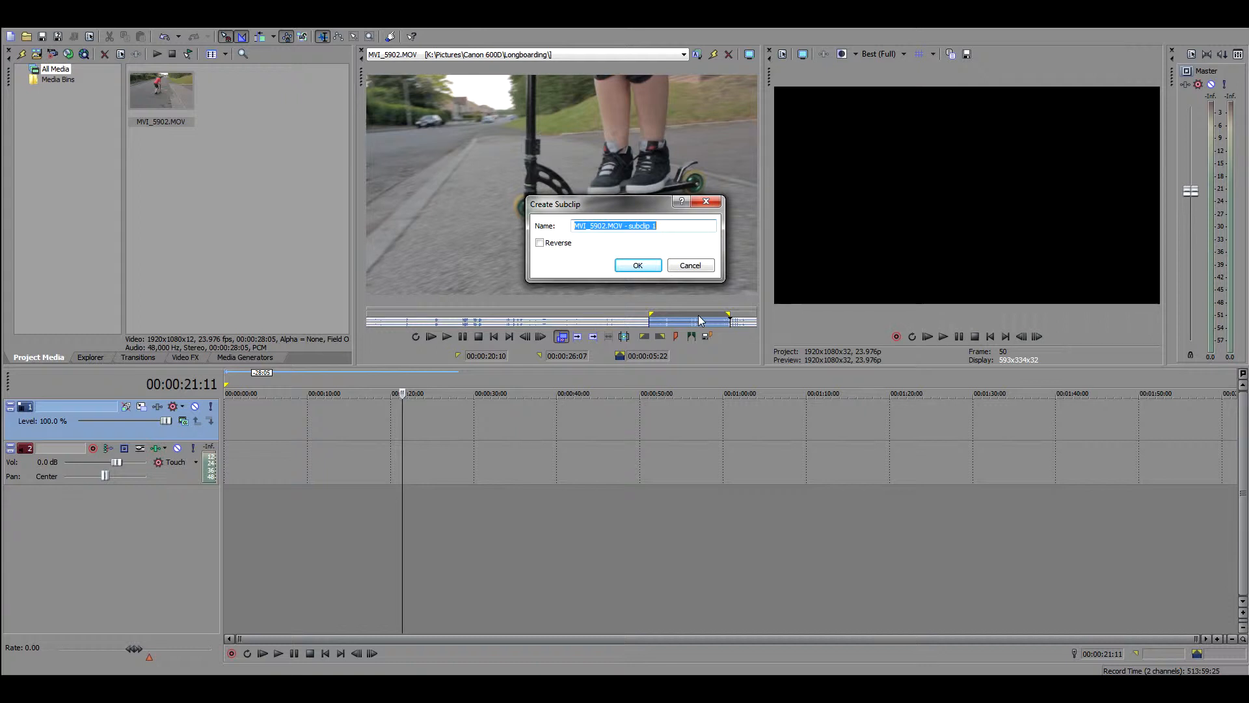
type("Scooter Tailwhip")
key("Return")
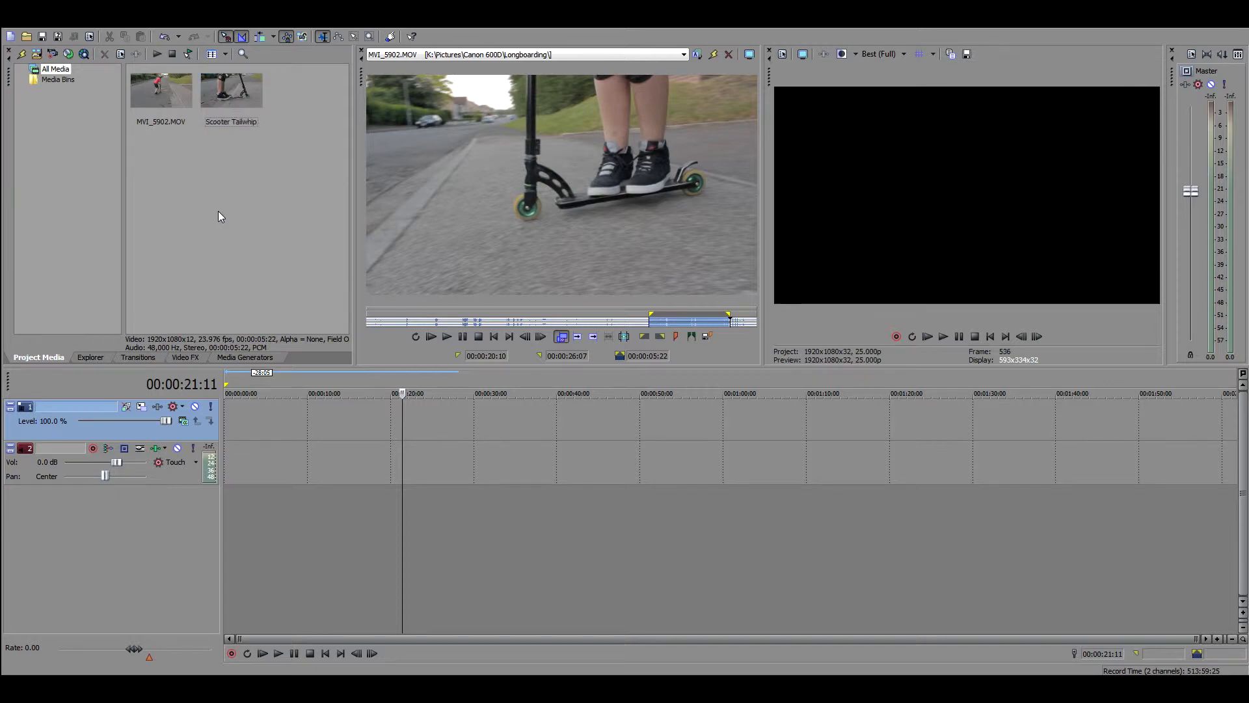
Place the full MVI_5902.MOV clip on the timeline for comparison with the subclip and delete it again
left_click(170, 104)
left_click(244, 82)
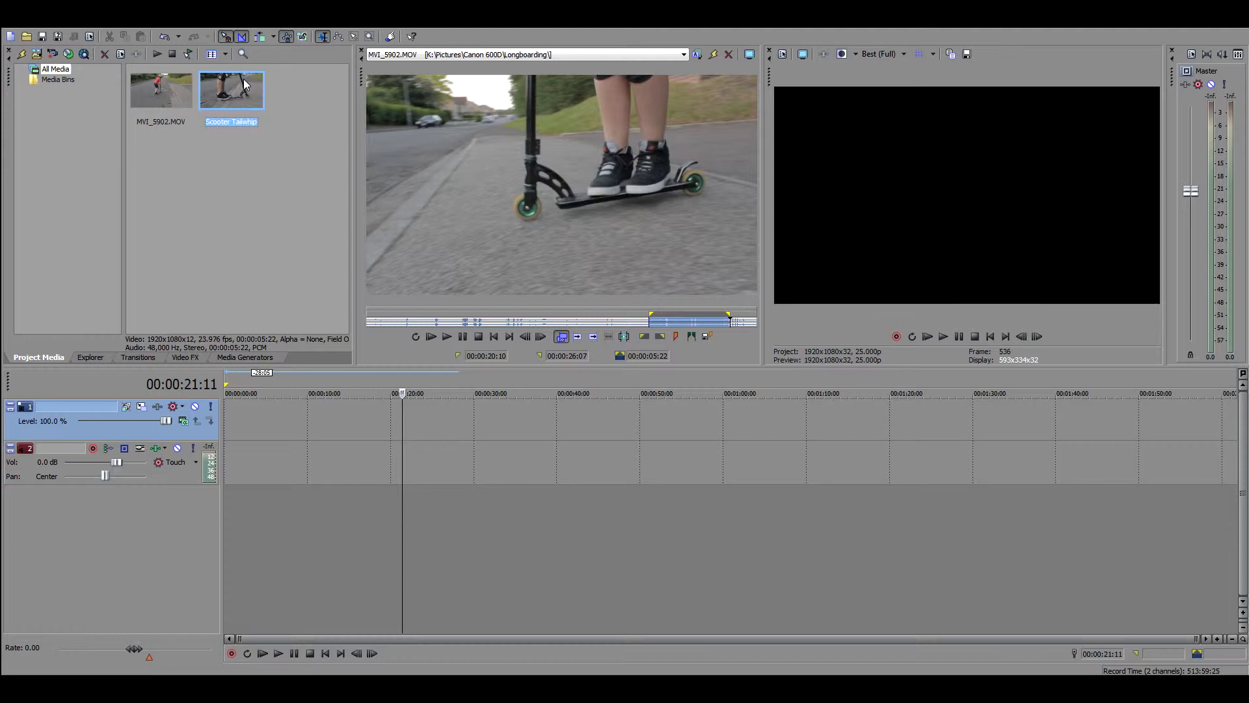
mouse_move(163, 84)
left_mouse_down()
mouse_move(267, 417)
mouse_move(201, 422)
left_mouse_up()
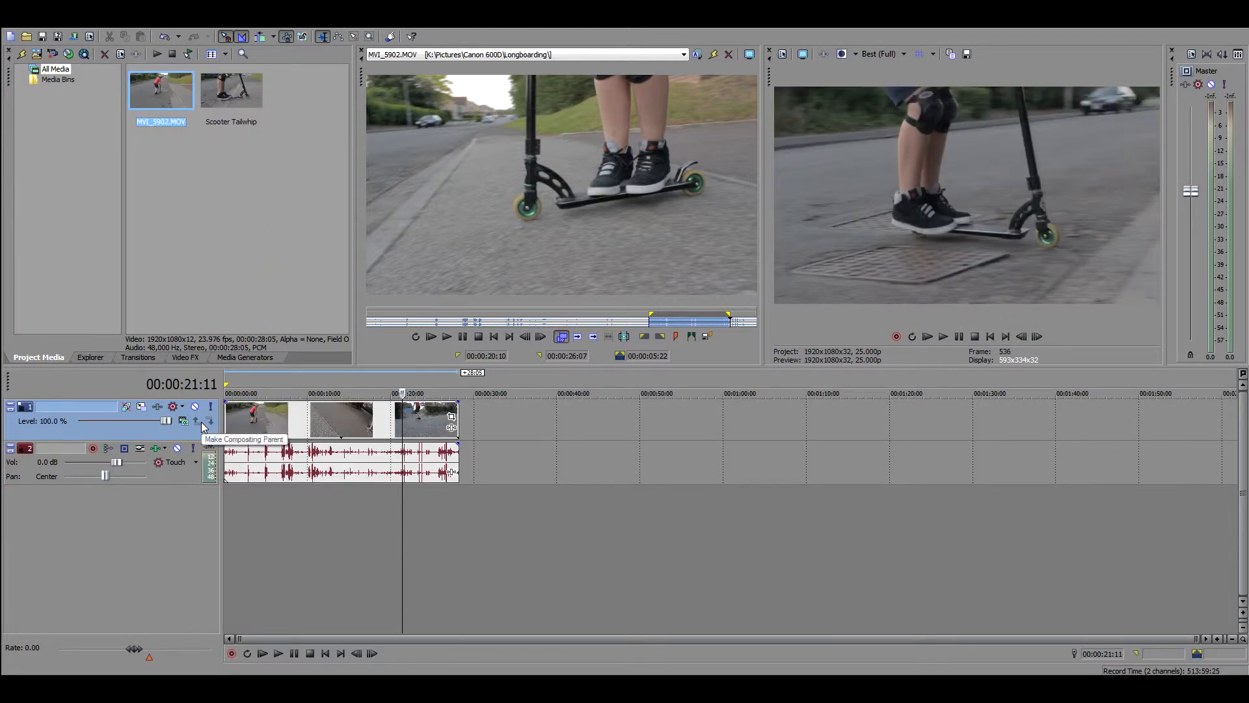
left_click(342, 431)
key("Delete")
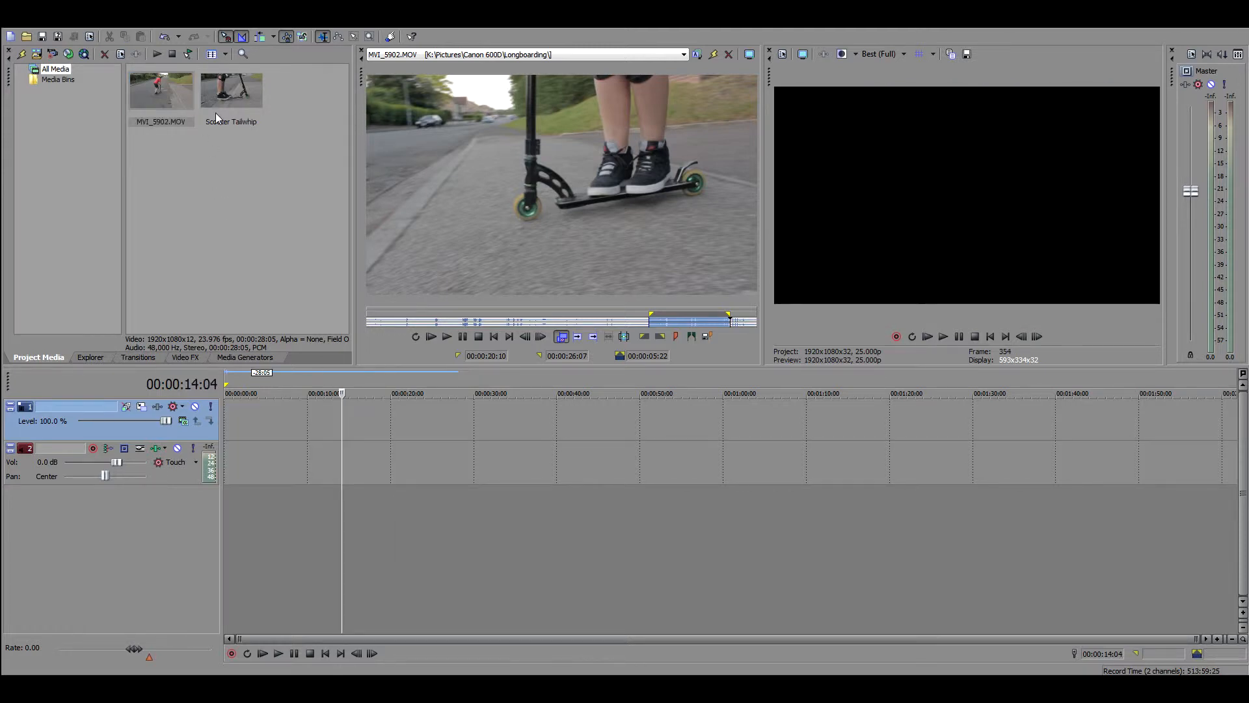
Place the Scooter Tailwhip subclip at the start of the timeline and play it
left_click_drag(221, 98, 246, 156)
left_click_drag(253, 455, 231, 455)
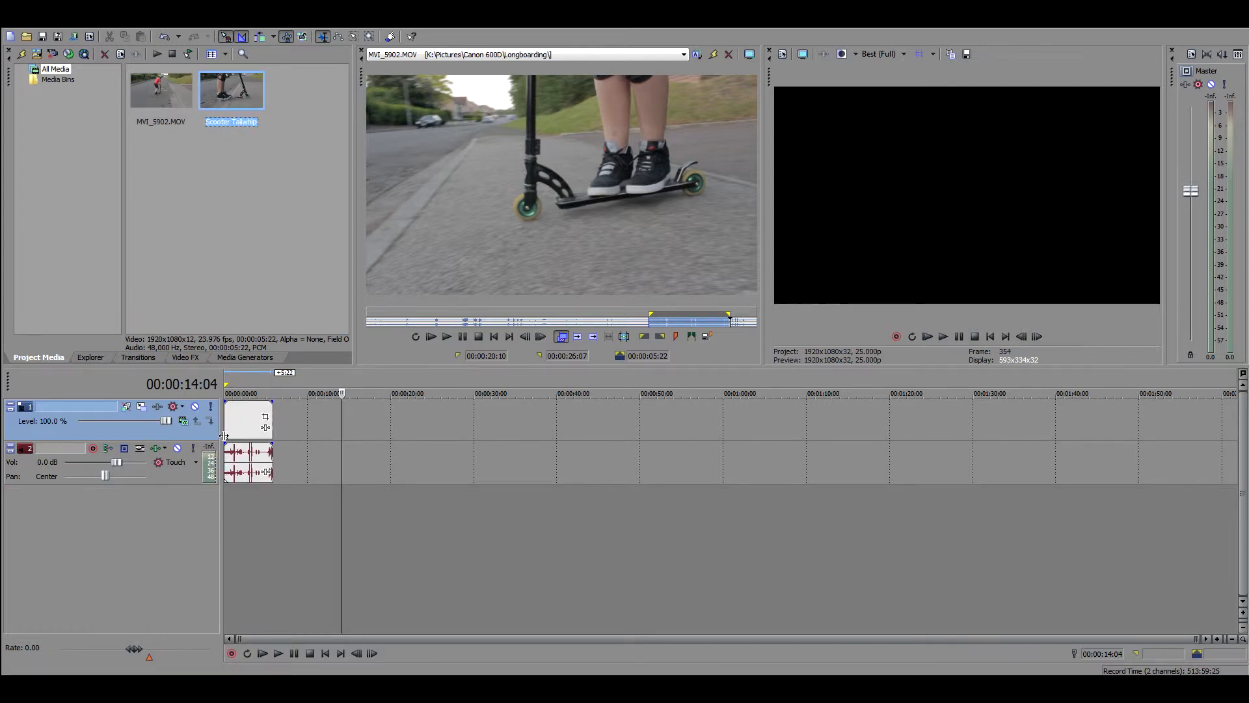
left_click(224, 427)
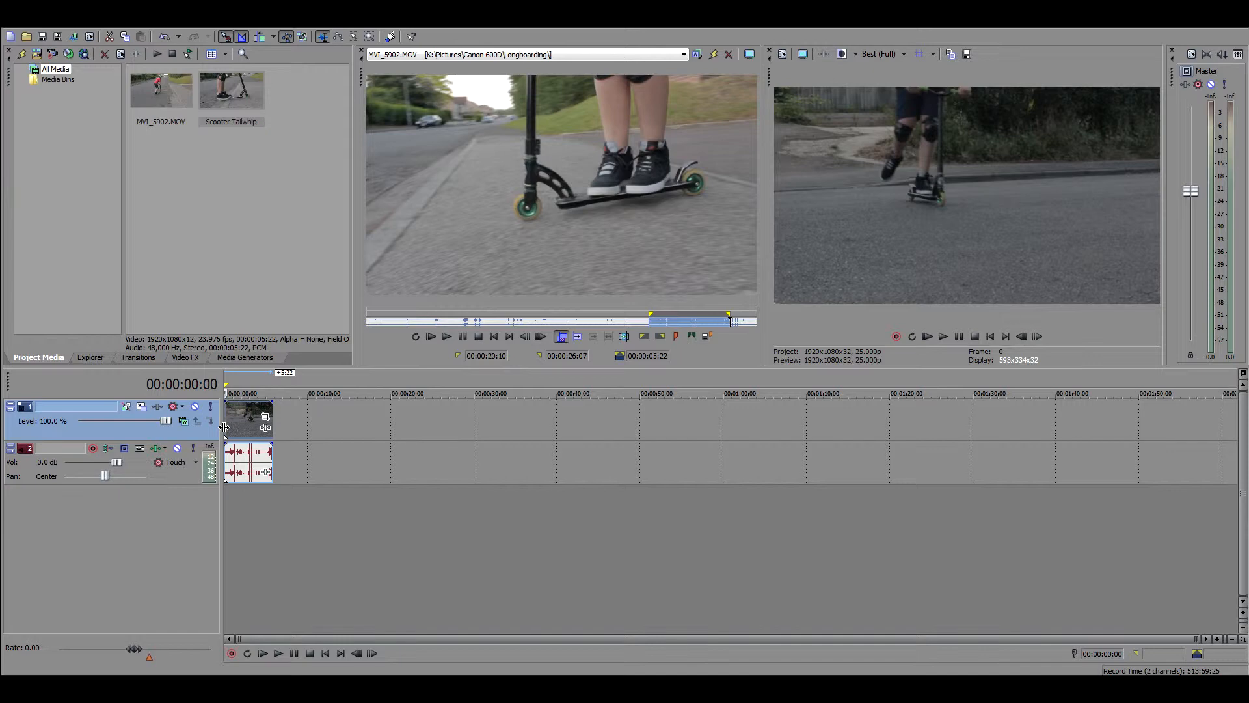
key("space")
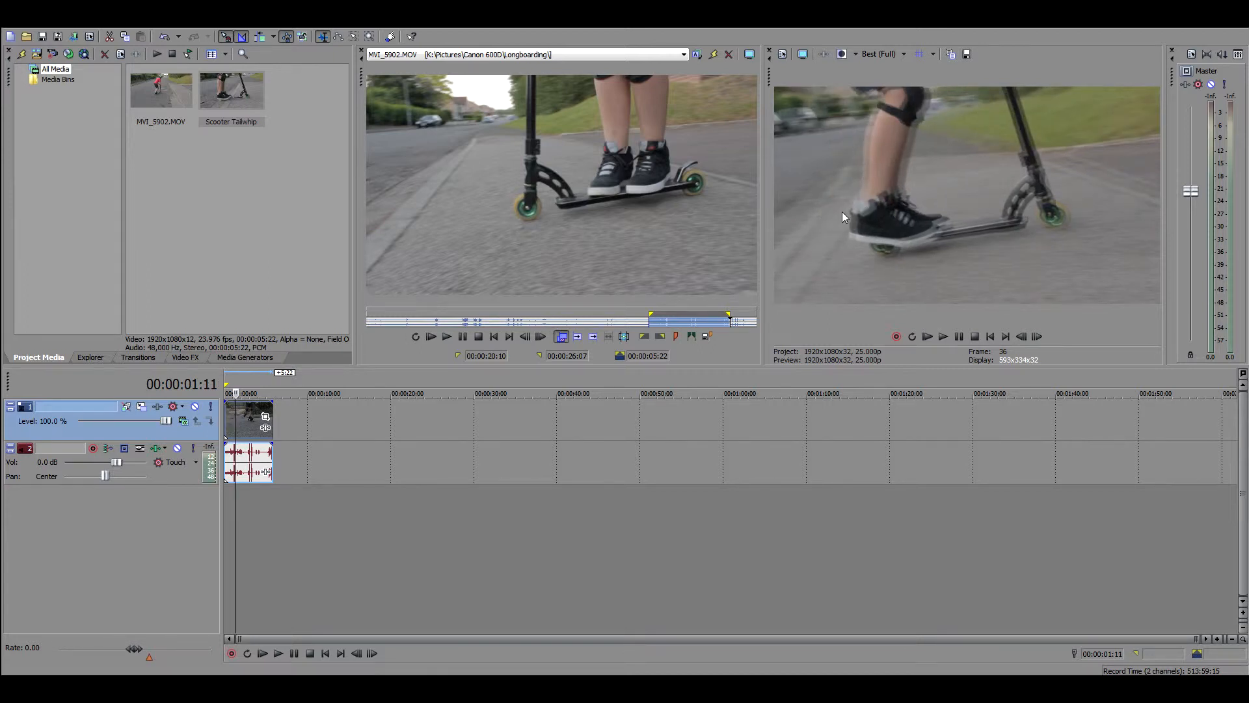
Disable resampling on the Scooter Tailwhip video event, with the playhead at 00:00:02:11
left_click(244, 415)
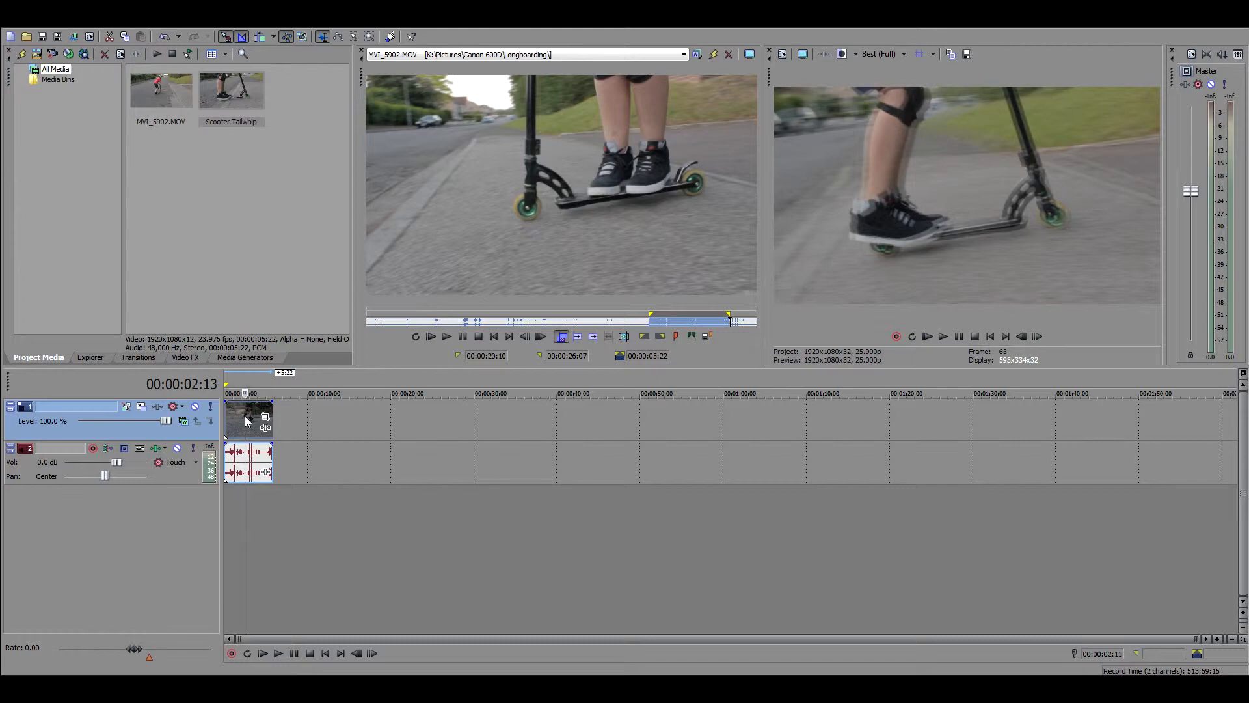
left_click(245, 468)
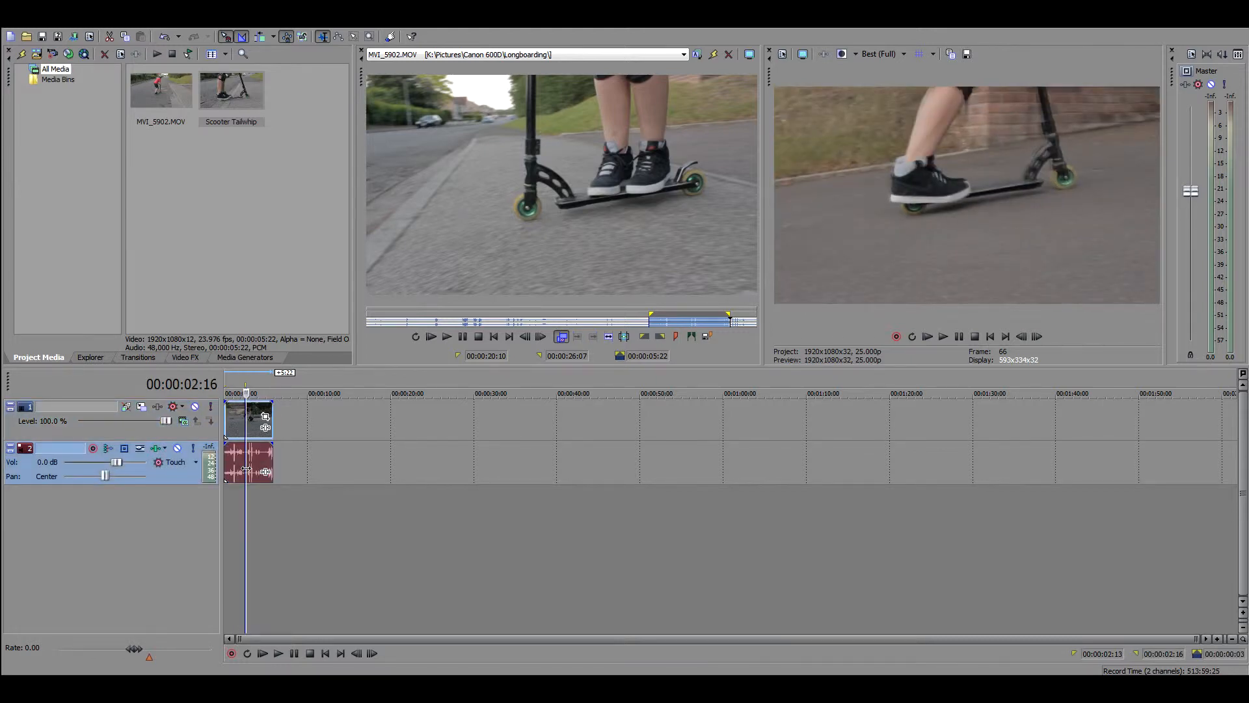
left_click(244, 423)
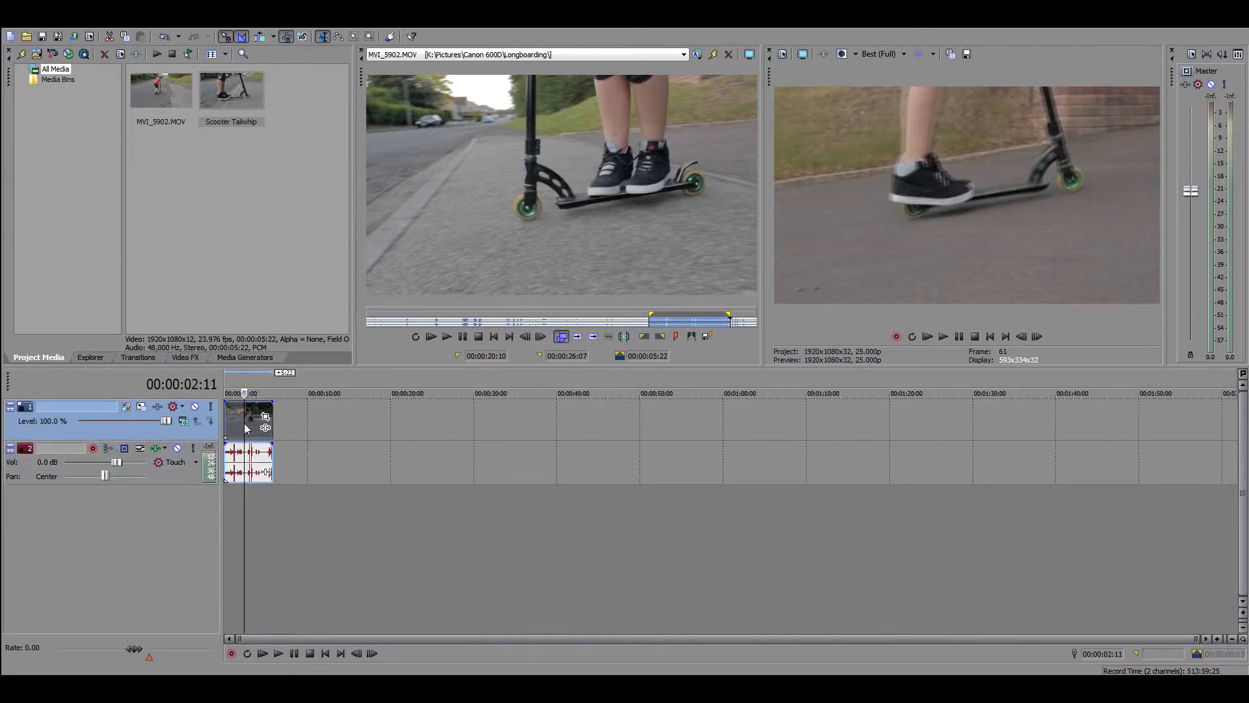
right_click(244, 423)
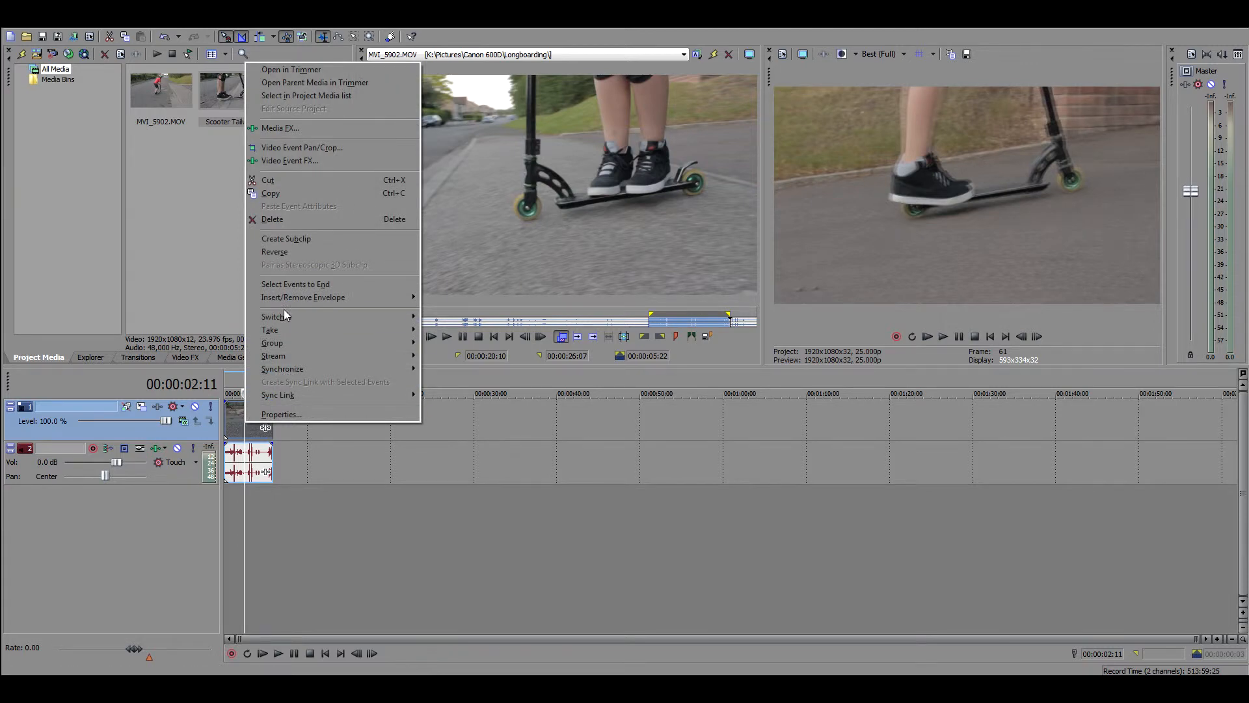
mouse_move(283, 310)
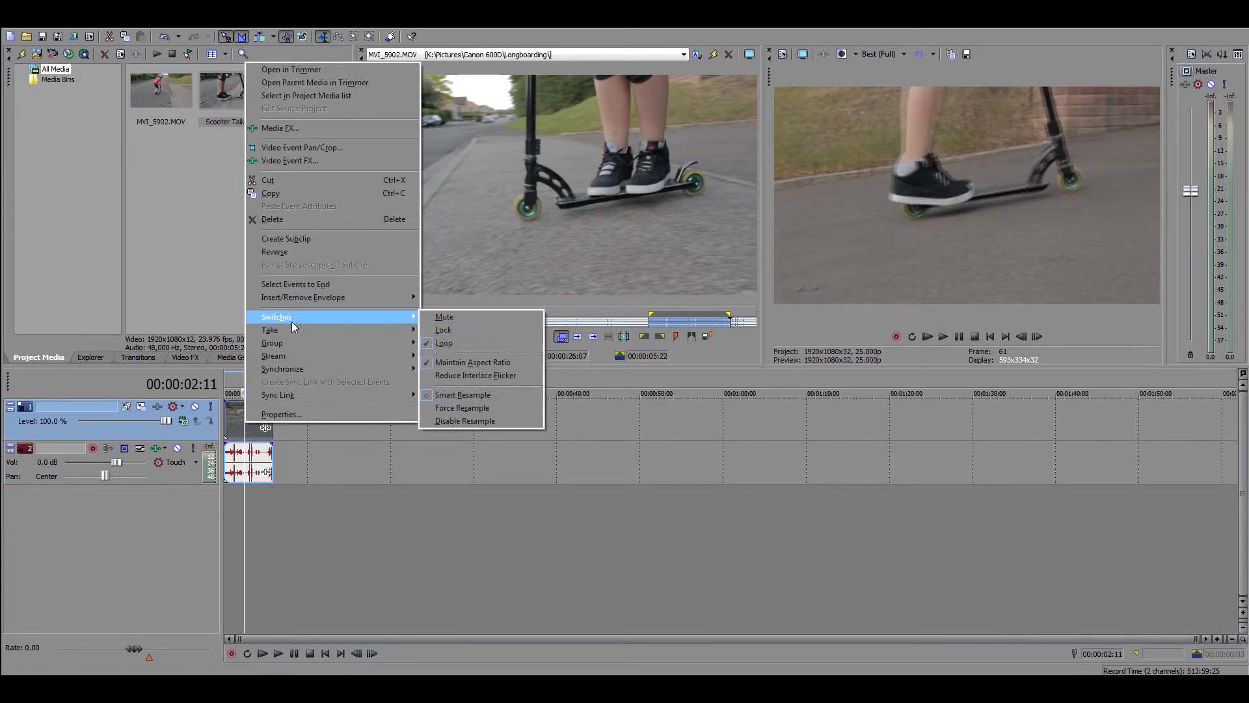
left_click(437, 420)
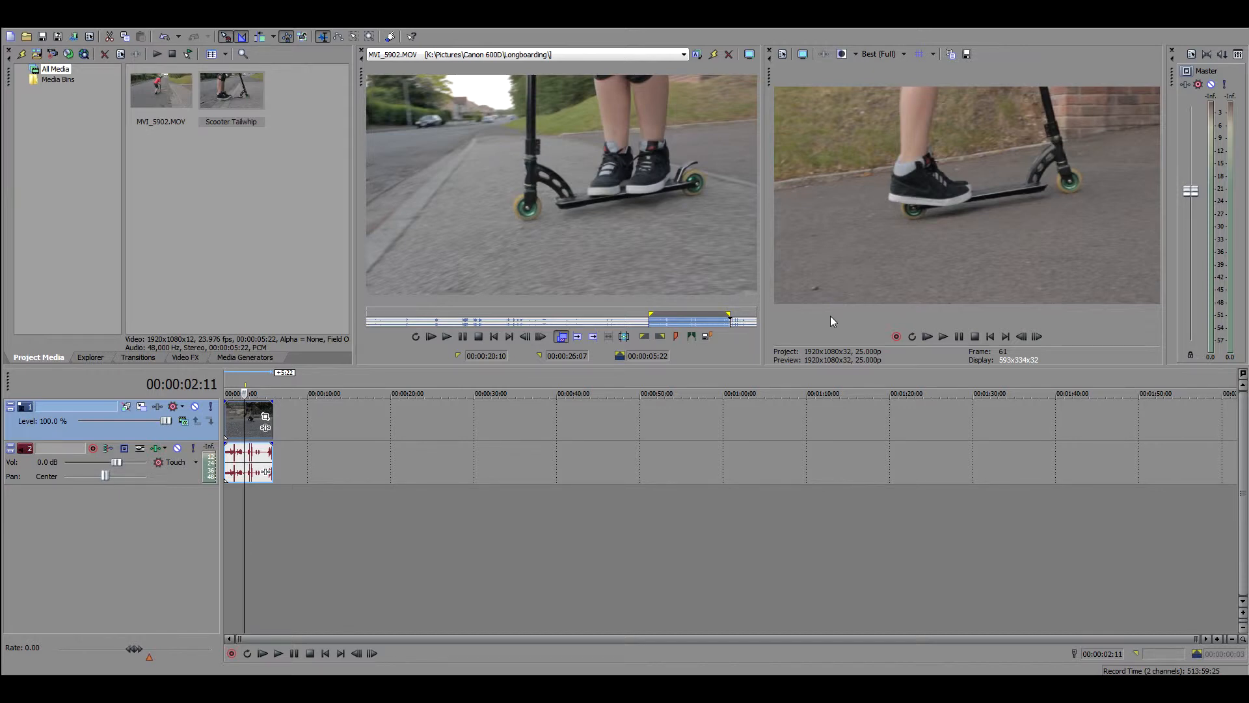
Replace the subclip on the timeline with the full MVI_5902.MOV clip and move the playhead to 00:00:03:03
left_click(236, 438)
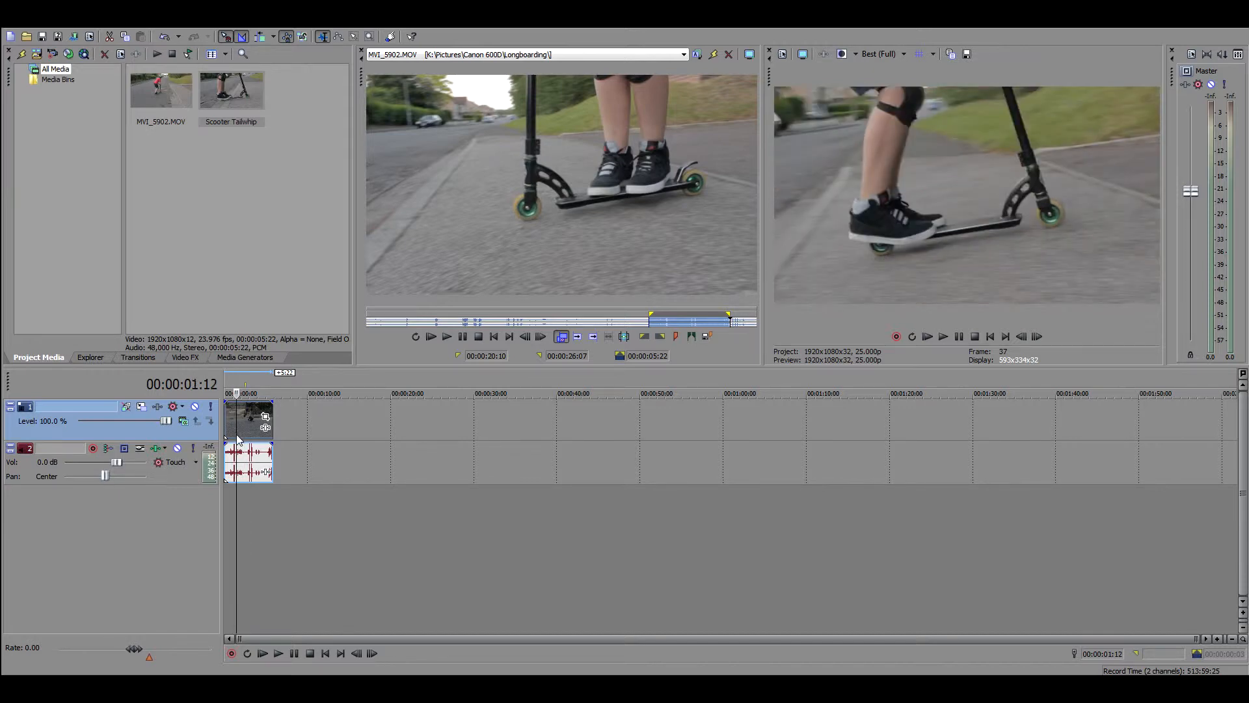
key("Delete")
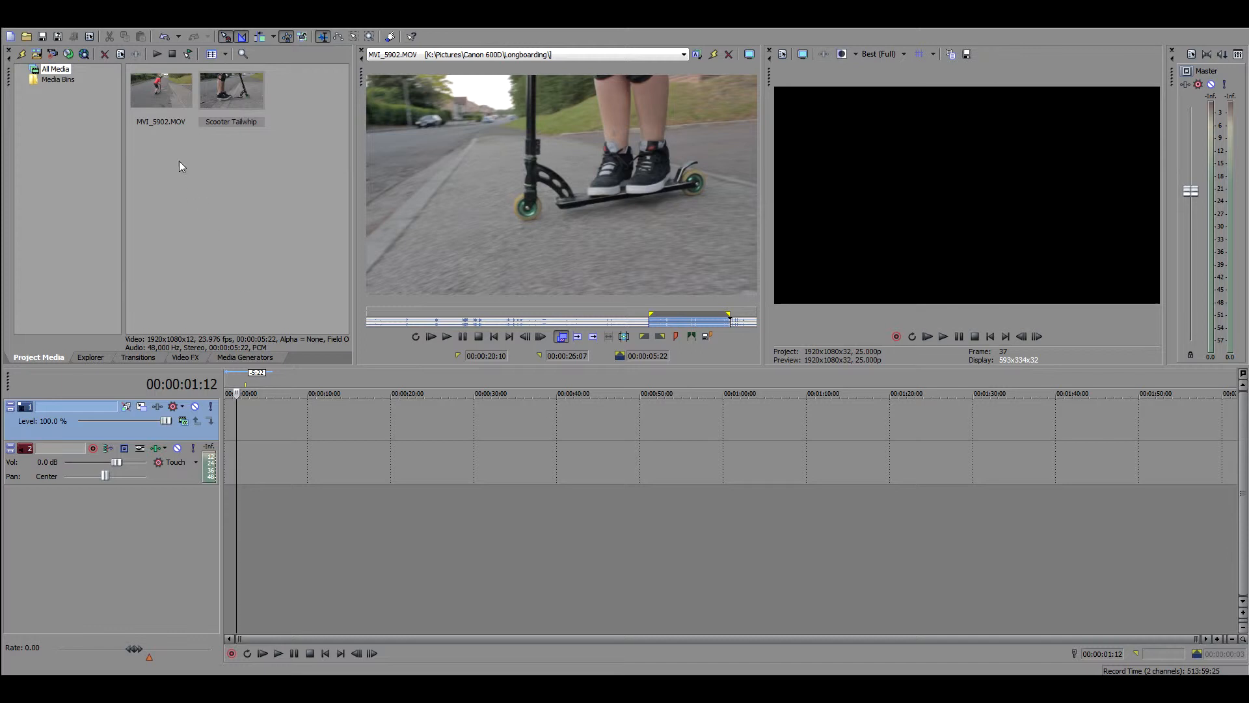
left_click_drag(158, 96, 217, 416)
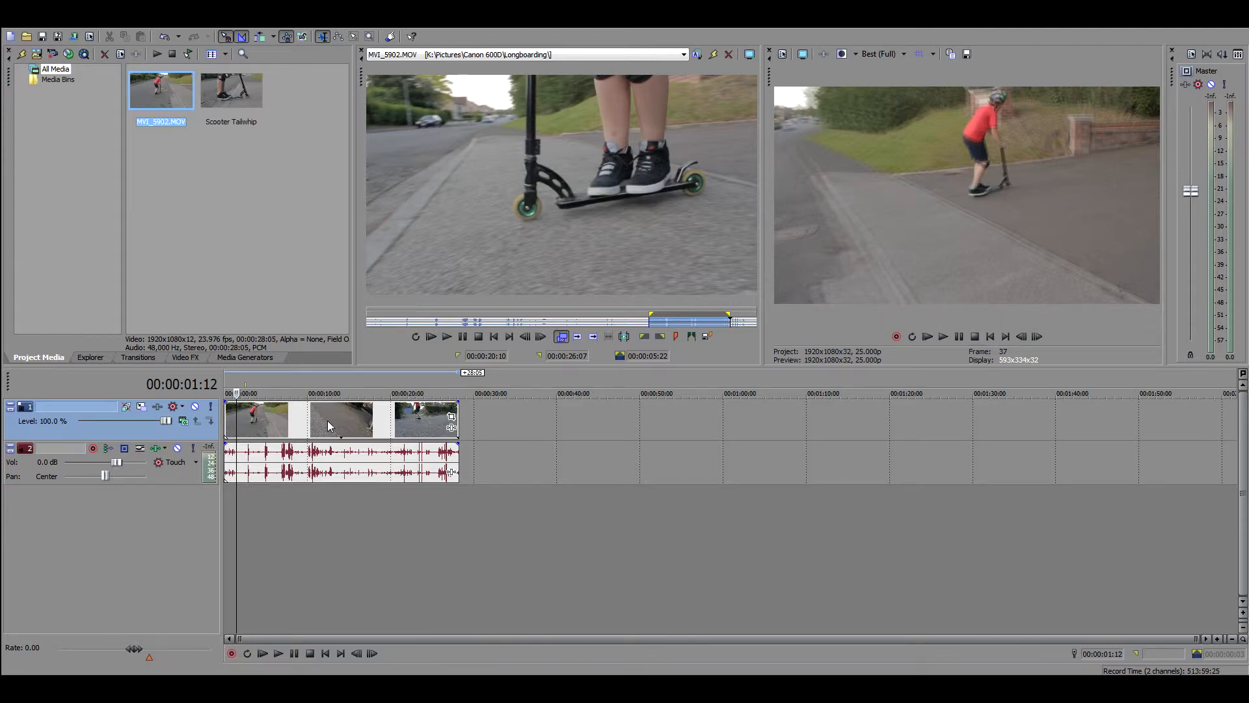
left_click(227, 421)
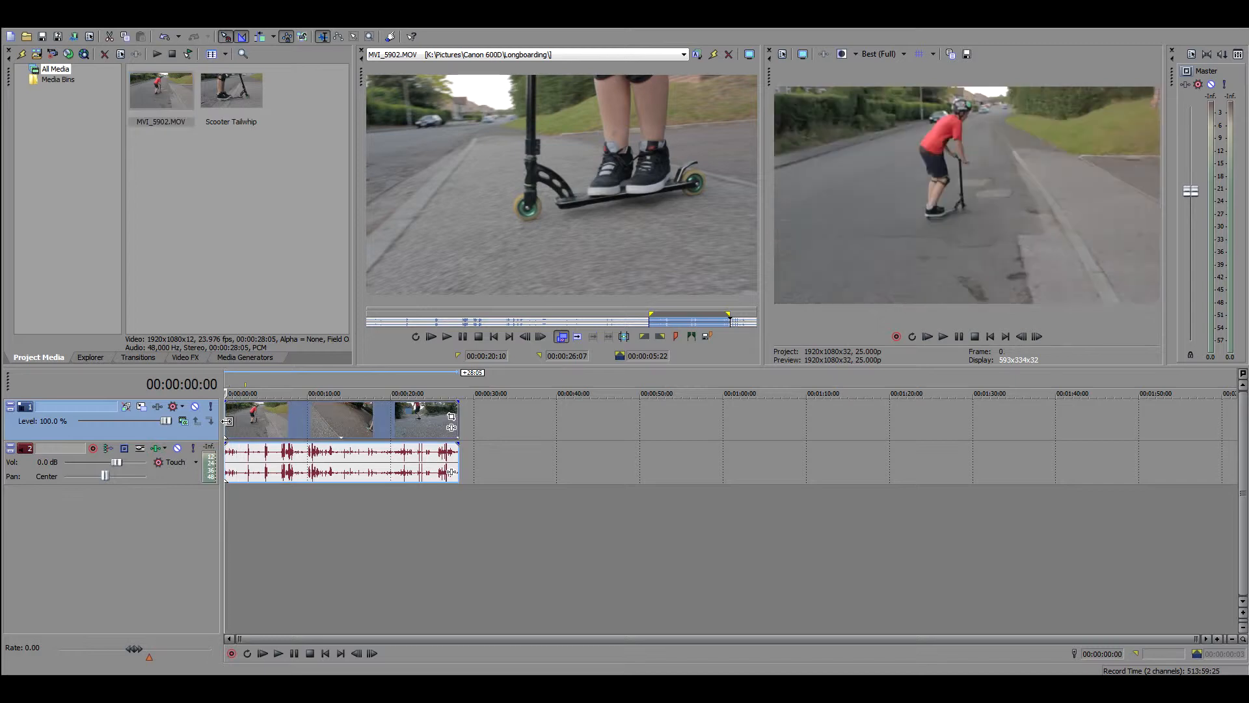
left_click(230, 418)
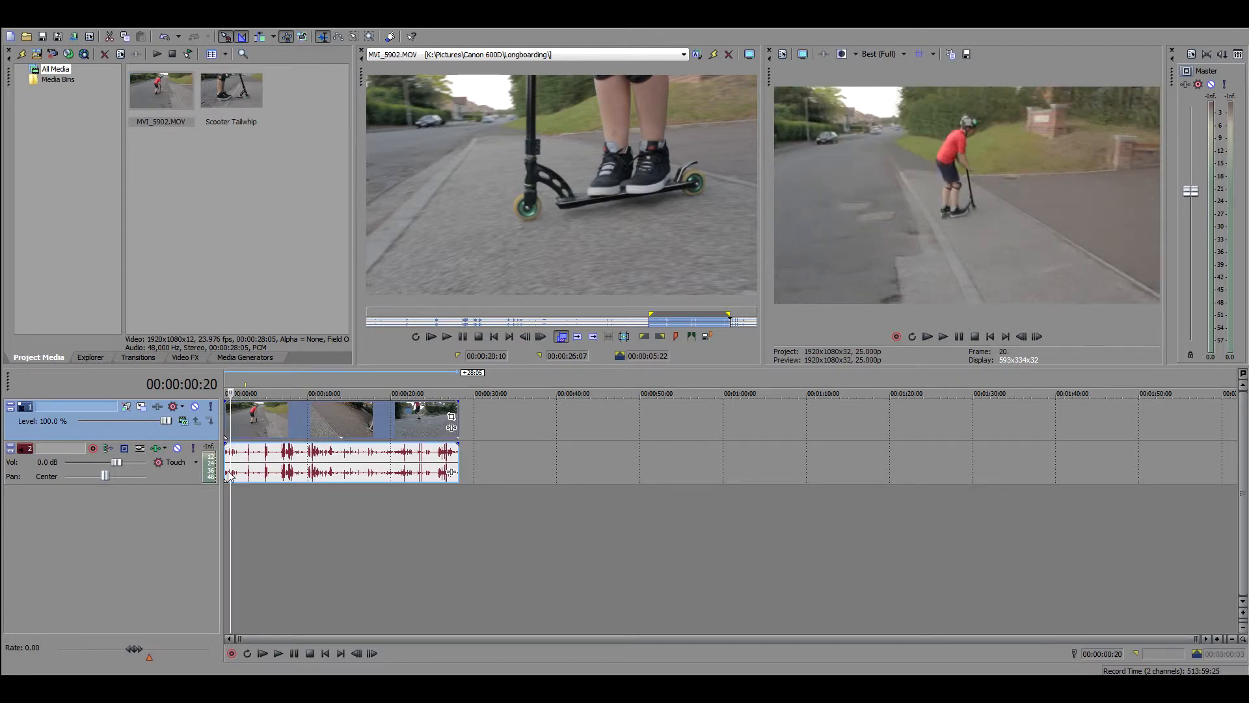
left_click(251, 441)
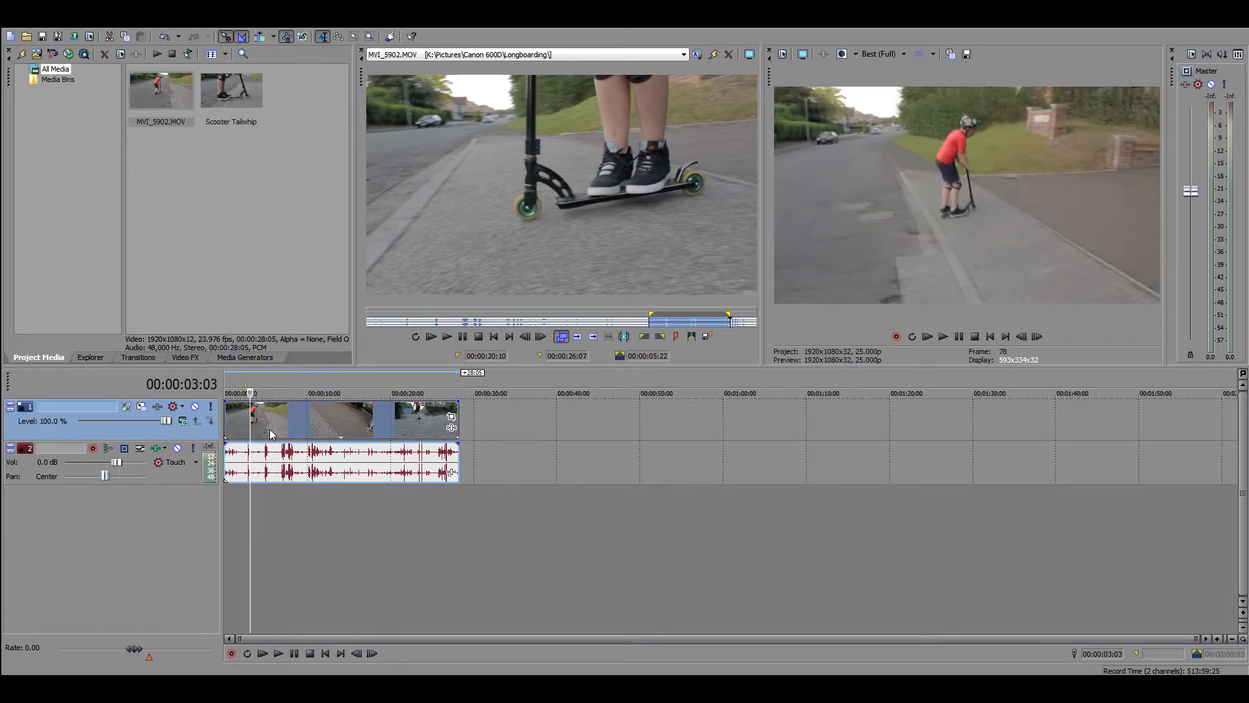
Split the full clip on the timeline at 00:00:02:09 and again at 00:00:03:23
left_click(273, 430)
left_click(336, 428)
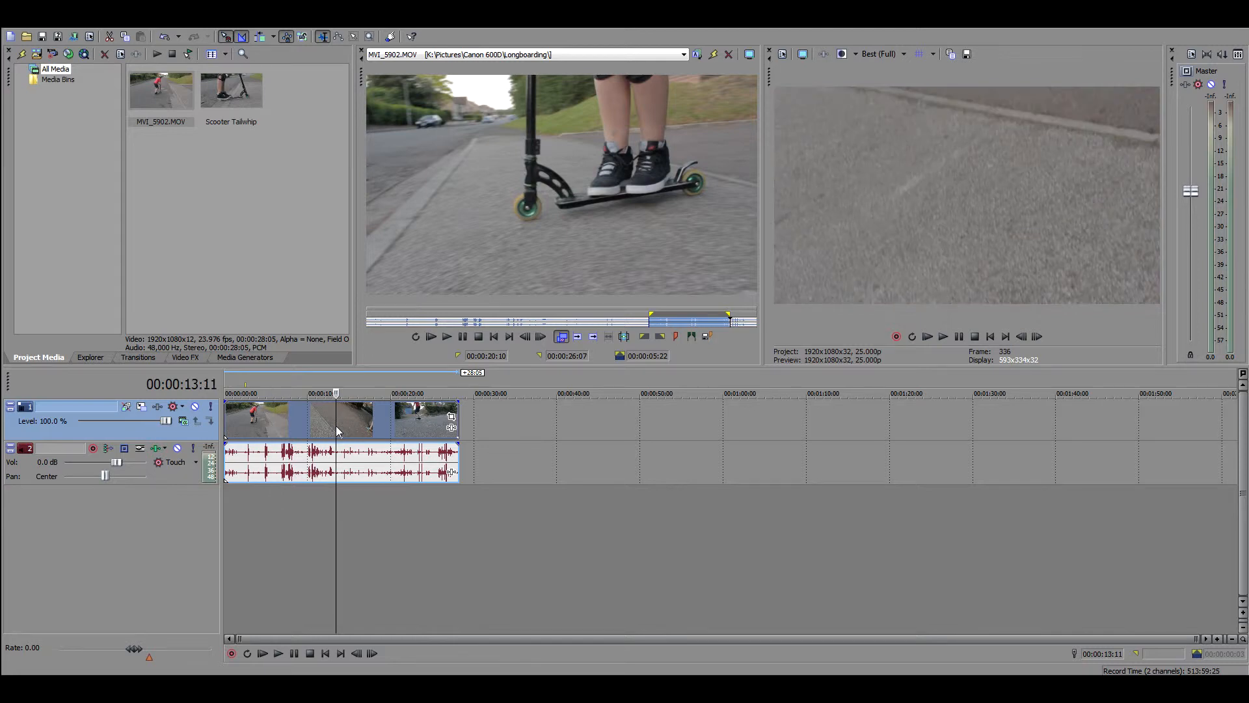
left_click(374, 429)
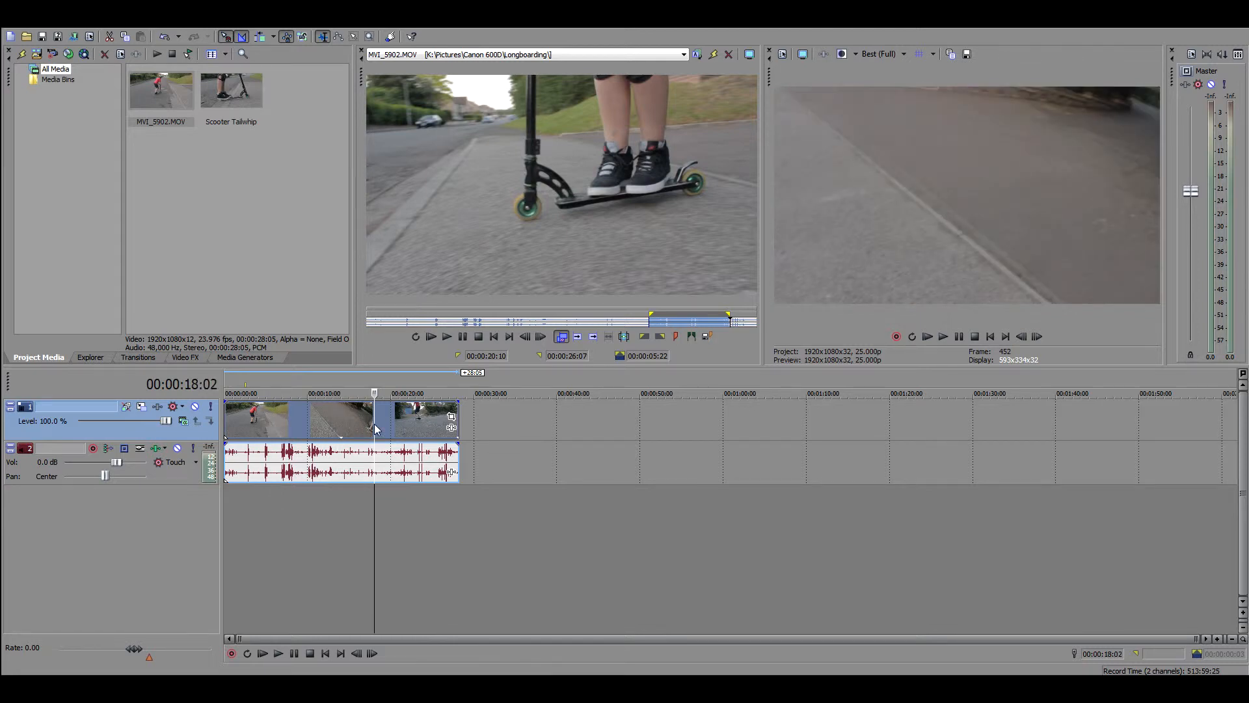
left_click(226, 426)
left_click(244, 423)
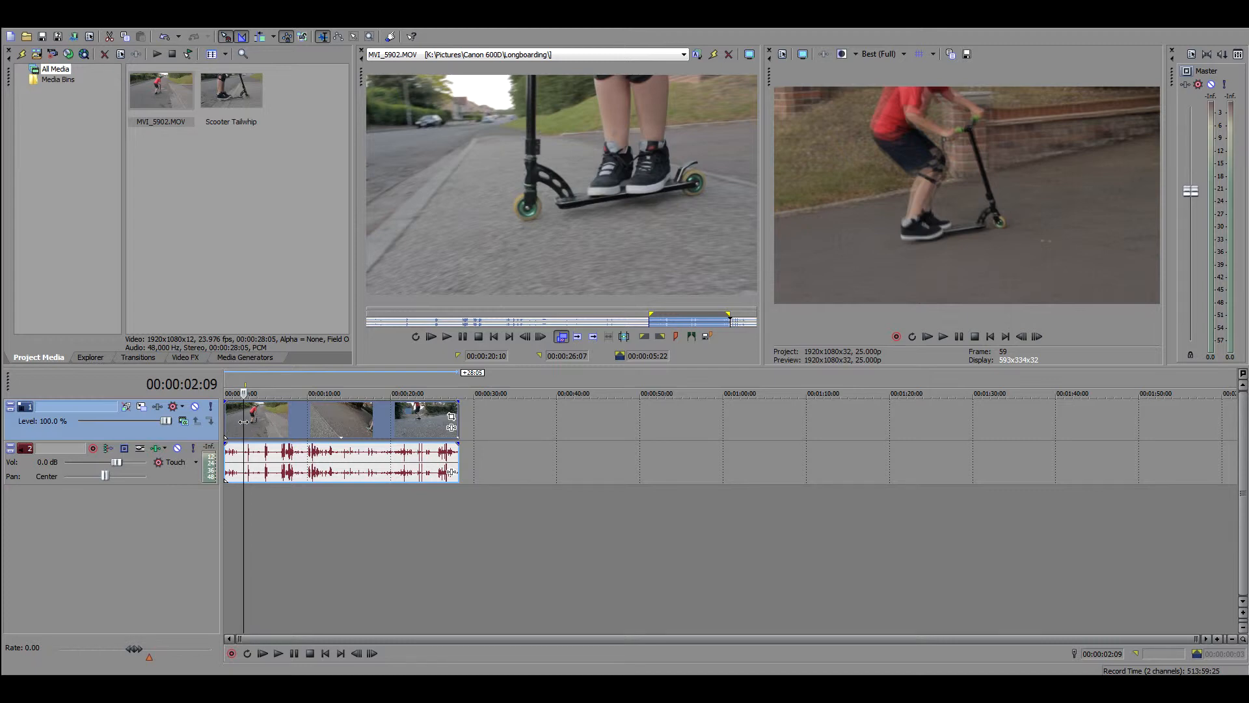
key("s")
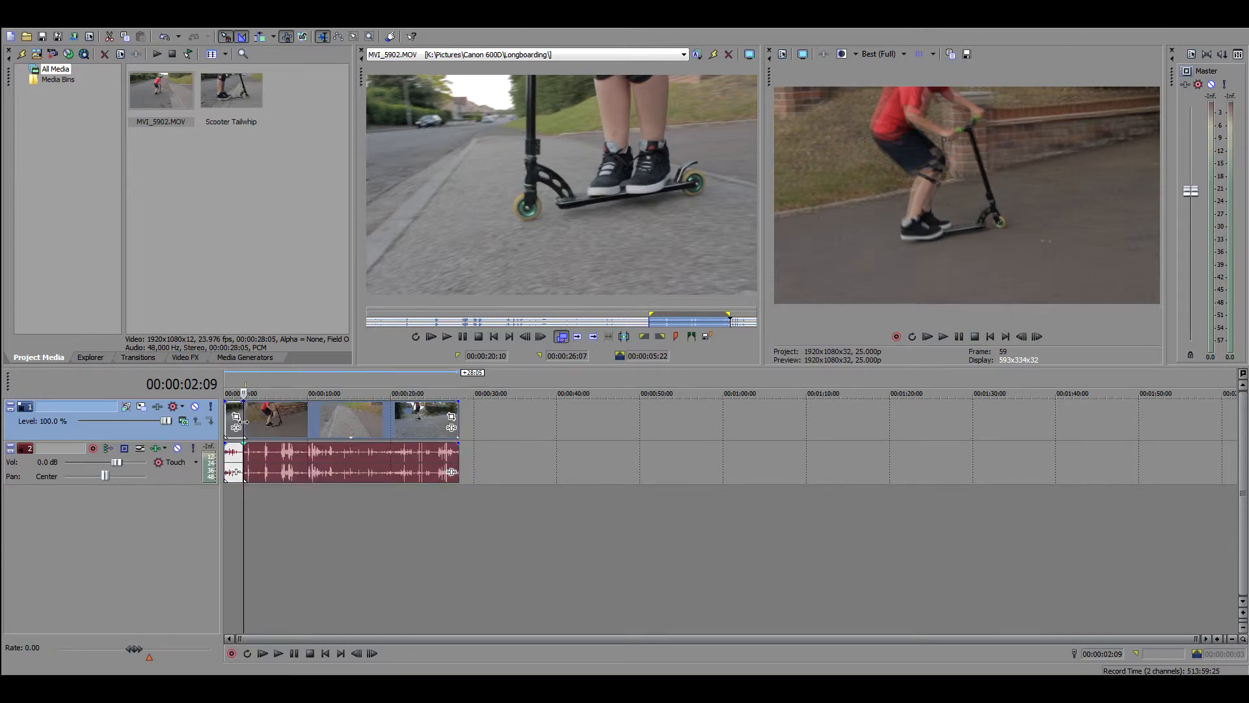
left_click(257, 423)
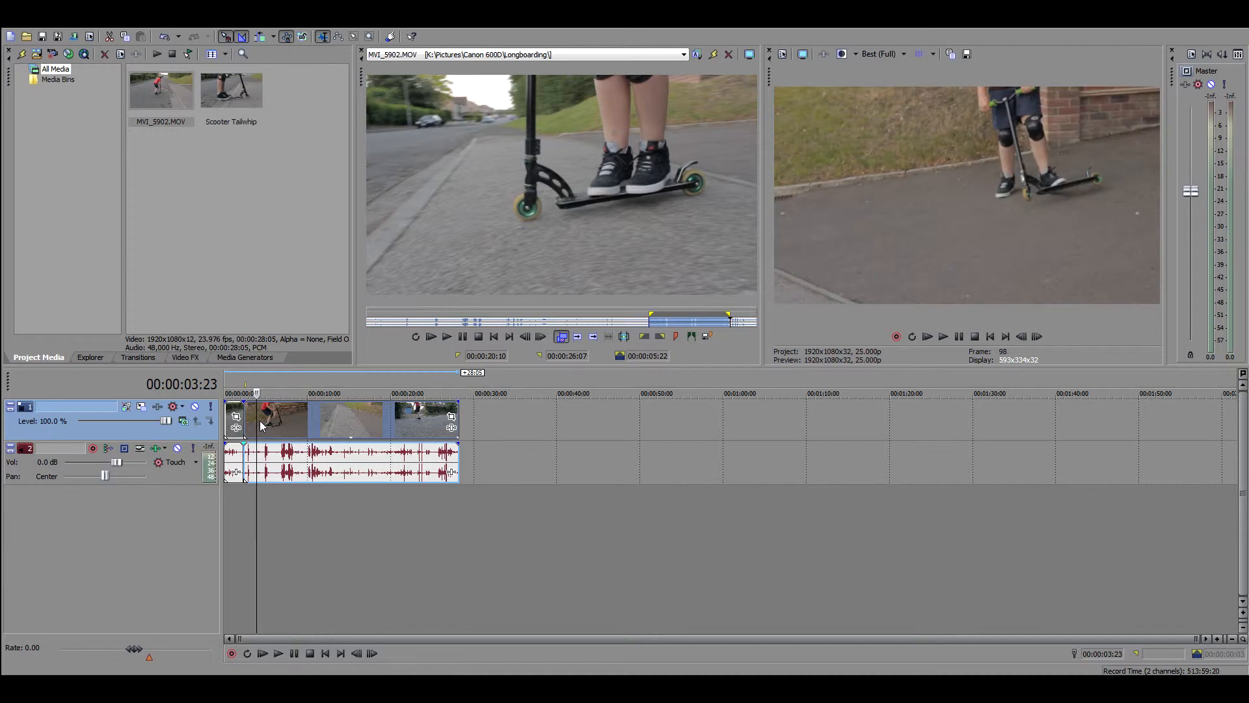
key("s")
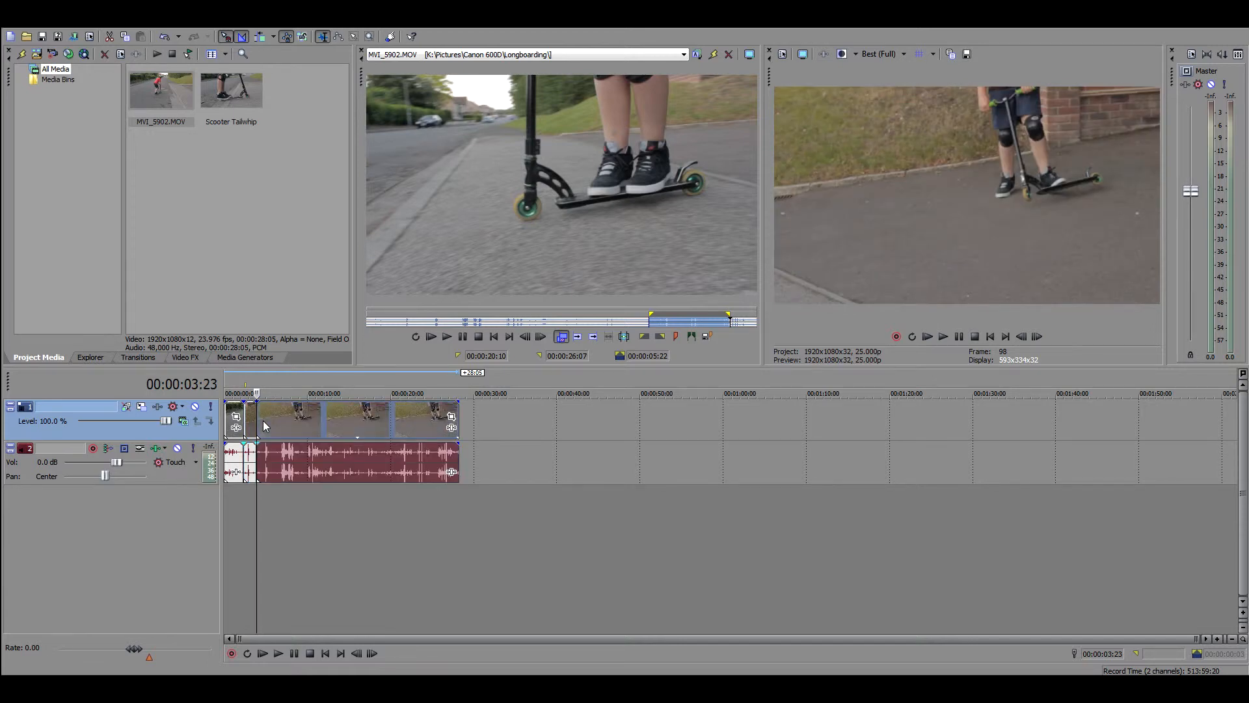
Delete the timeline pieces before and after the short middle section
left_click(229, 427)
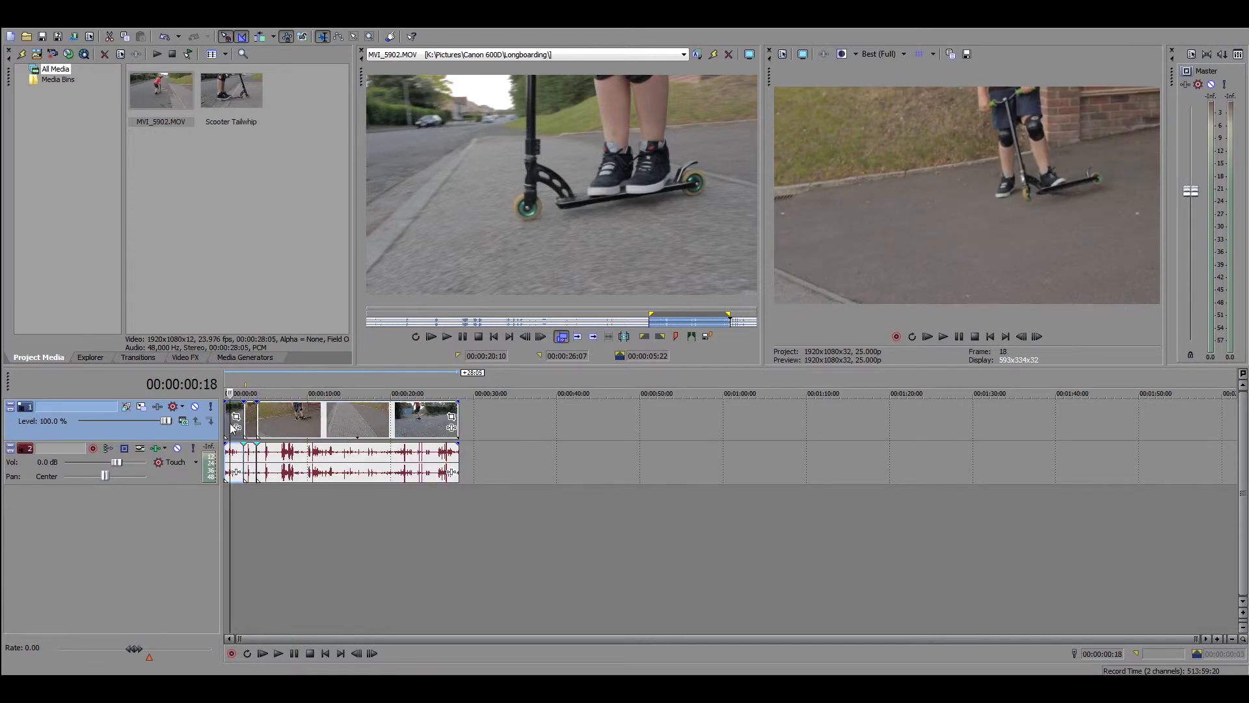
key("Delete")
double_click(280, 422)
key("Delete")
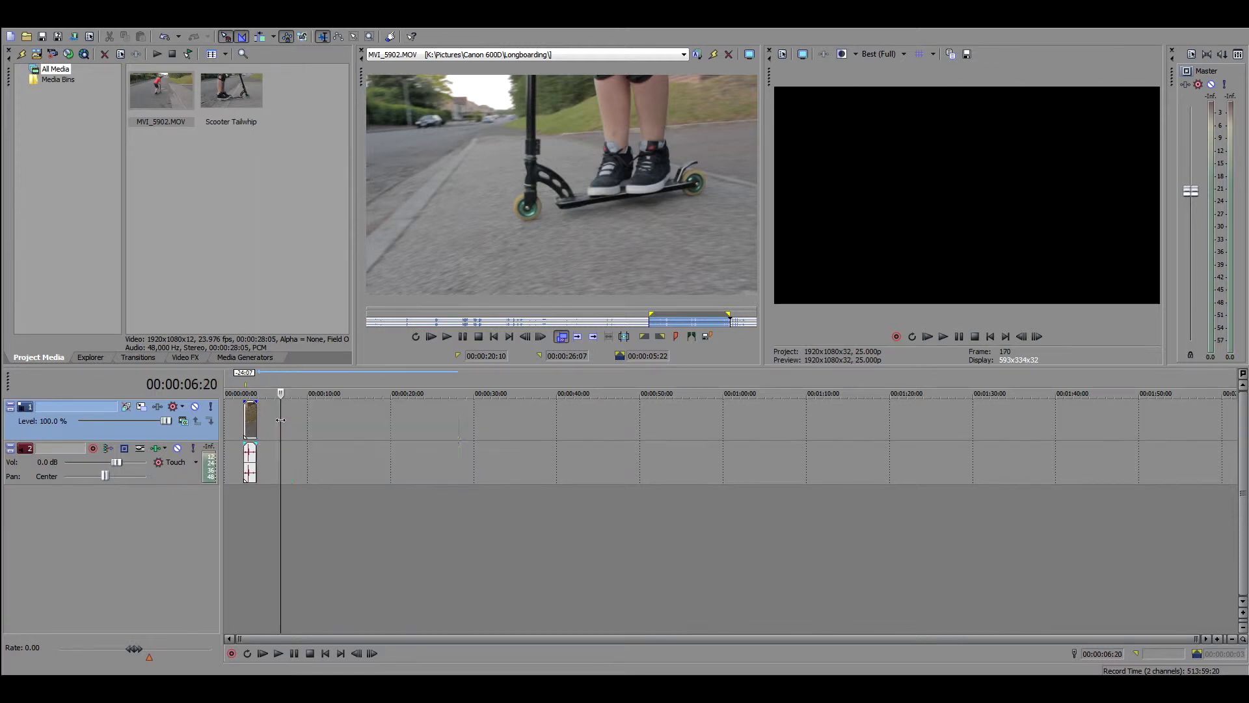
Play the remaining middle section, and undo the splits and deletions to restore the full clip
left_click(243, 416)
key("space")
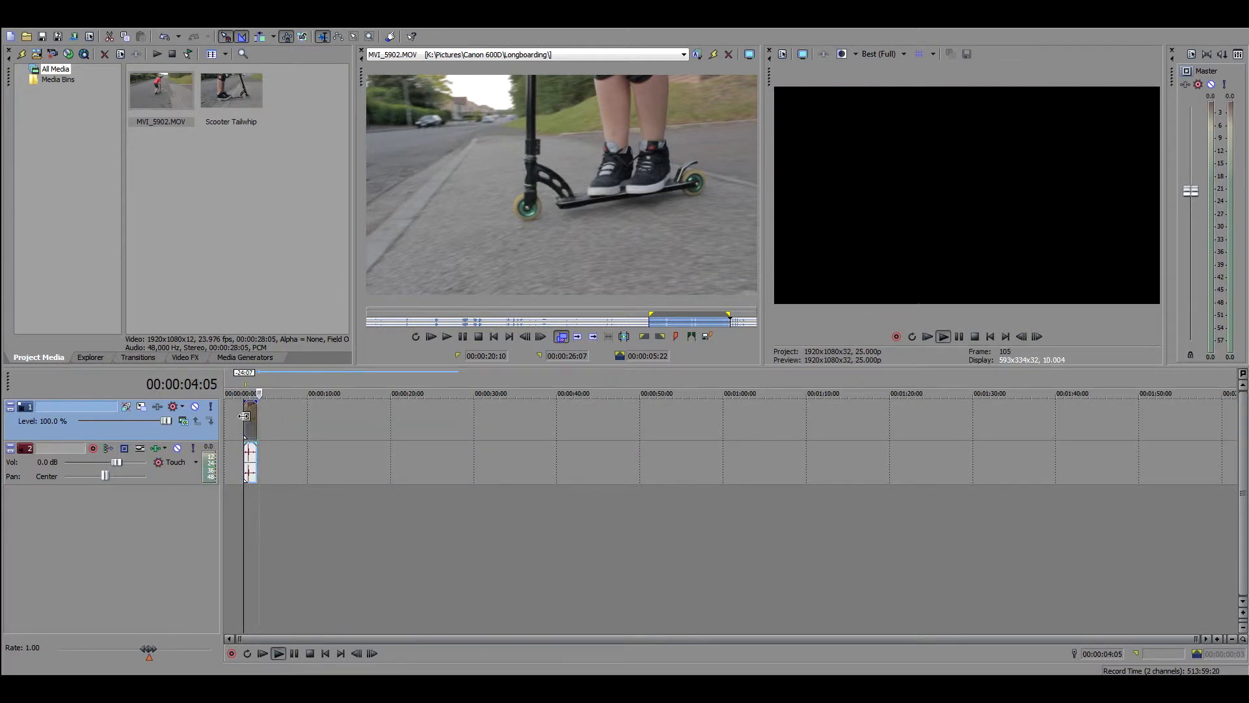
key("space")
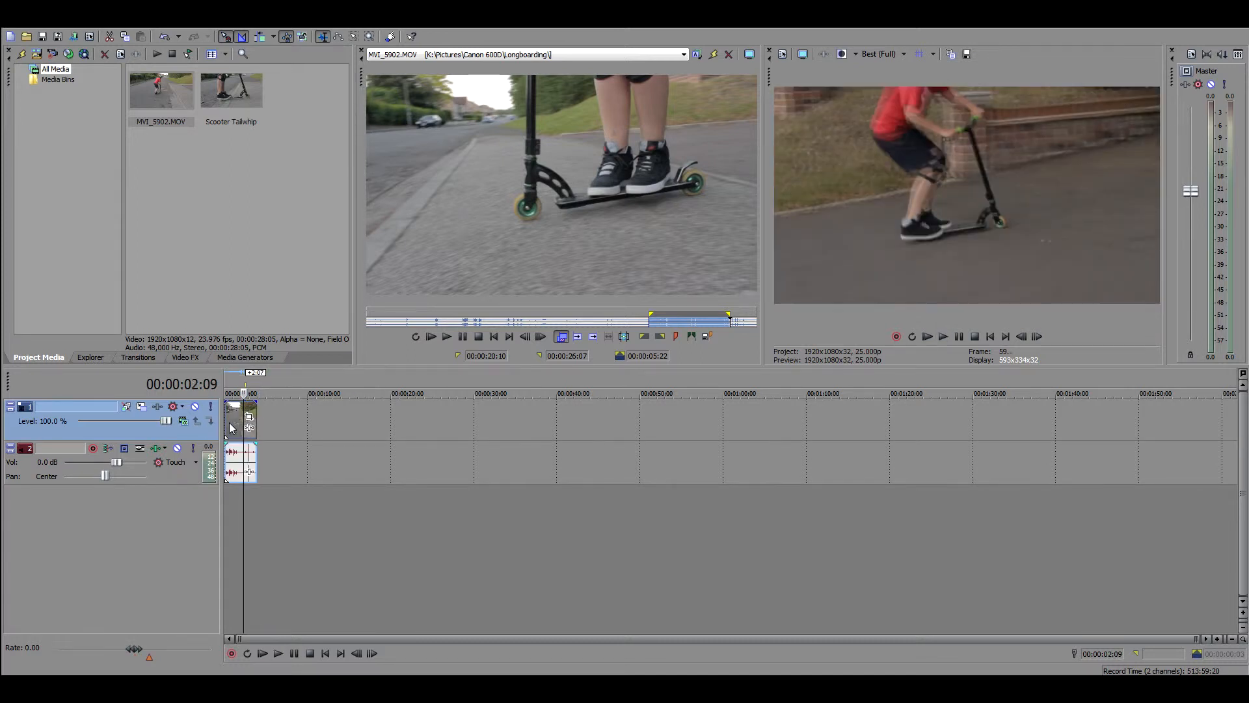
key("ctrl+z")
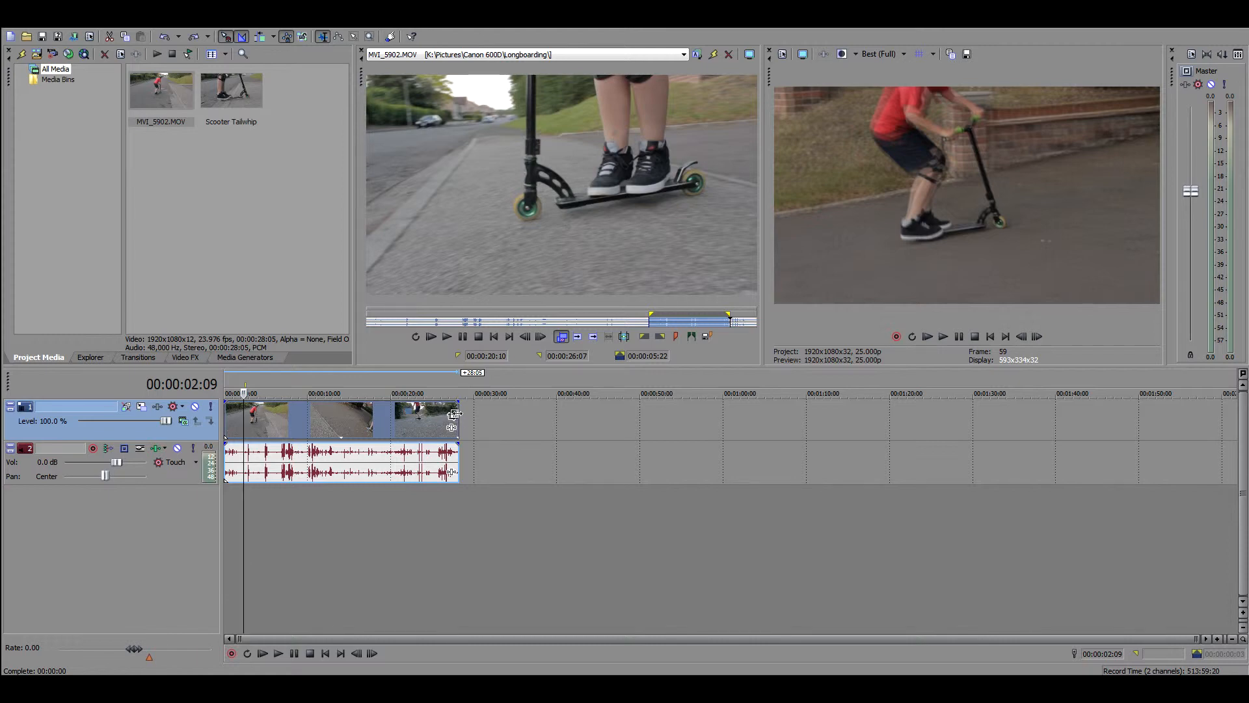
Trim the full clip's end to about 00:00:04:00 and its start to 00:00:02:09, and delete the trimmed event
left_click_drag(455, 414, 253, 420)
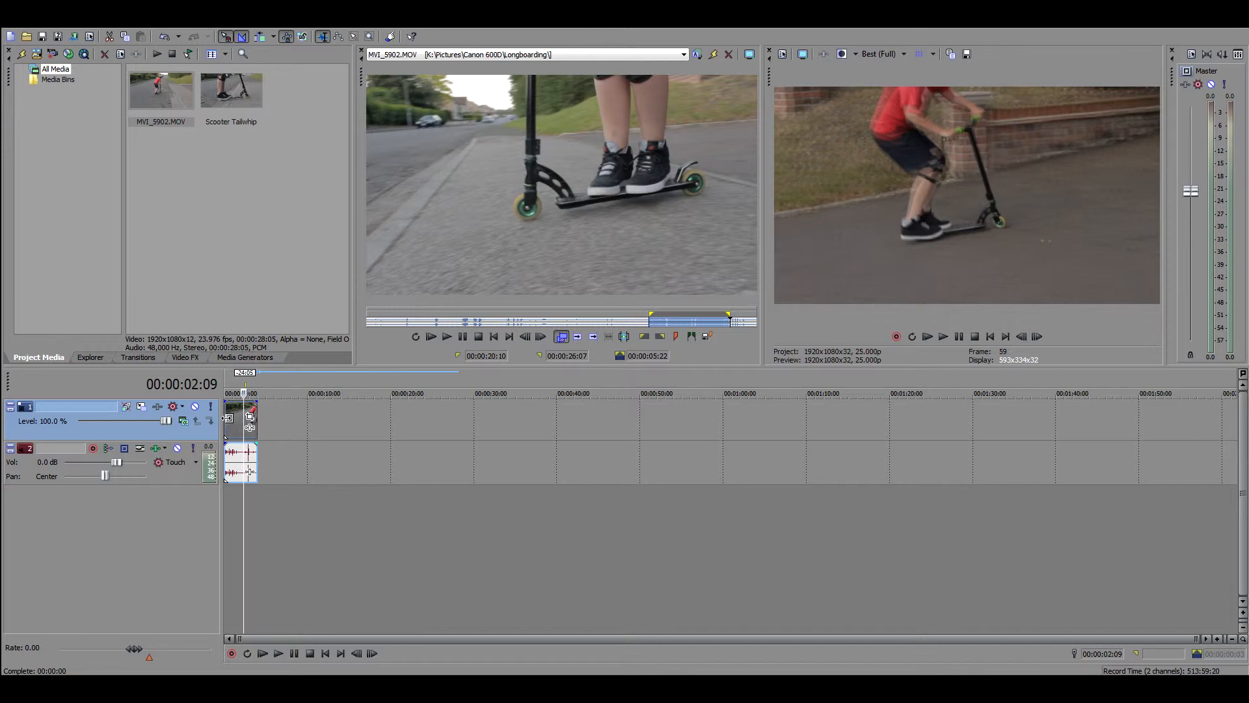
left_click_drag(227, 418, 243, 414)
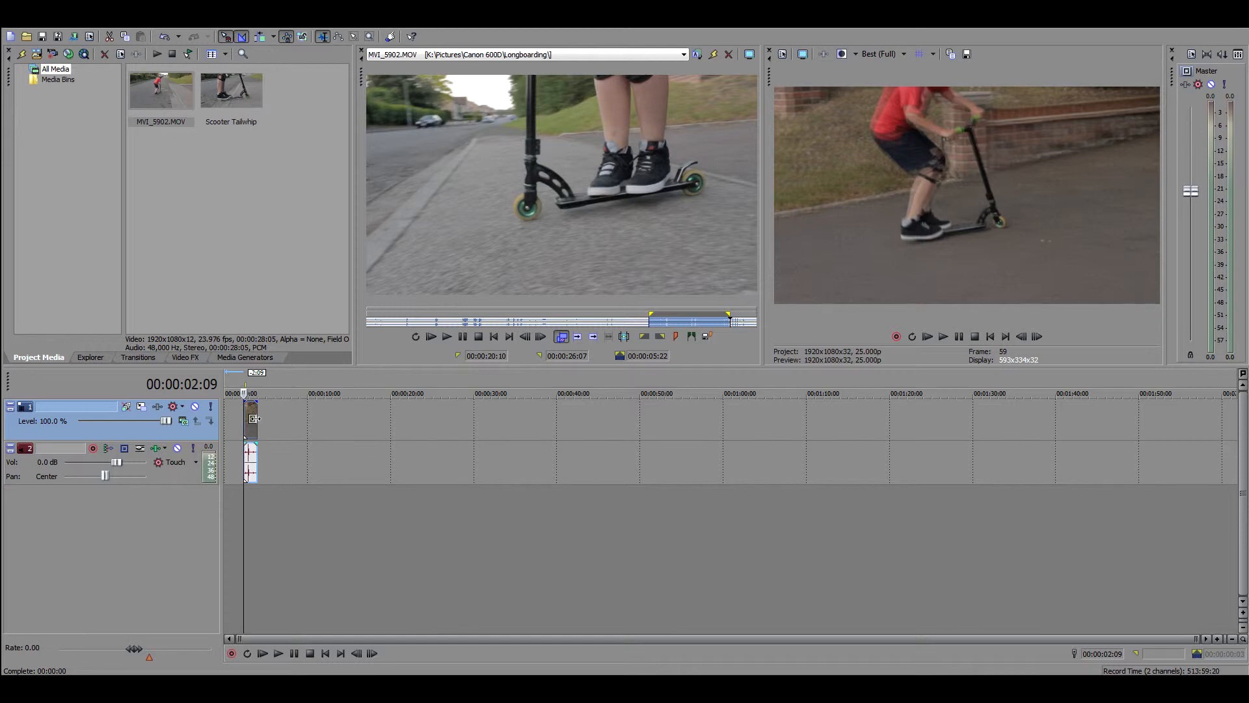
left_click(251, 425)
key("Delete")
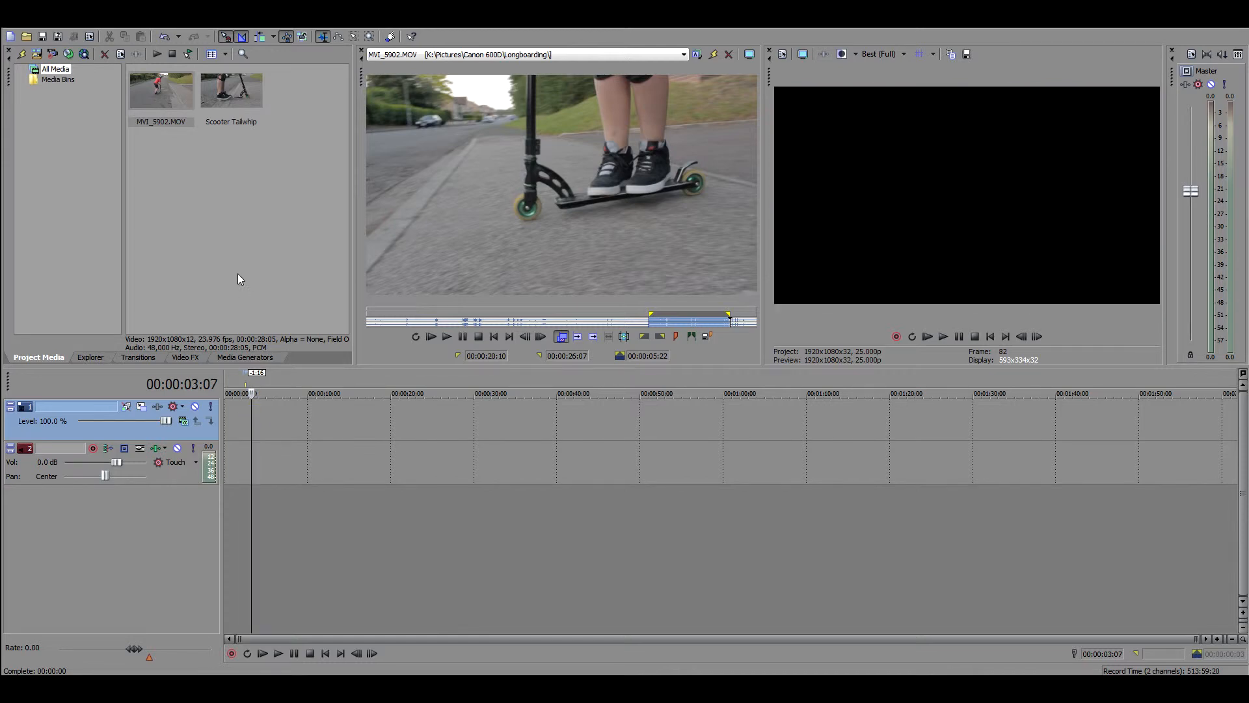
Place the Scooter Tailwhip subclip at the start of the timeline and split it at 00:00:02:13 and 00:00:03:16
left_click_drag(238, 101, 242, 420)
left_click(242, 420)
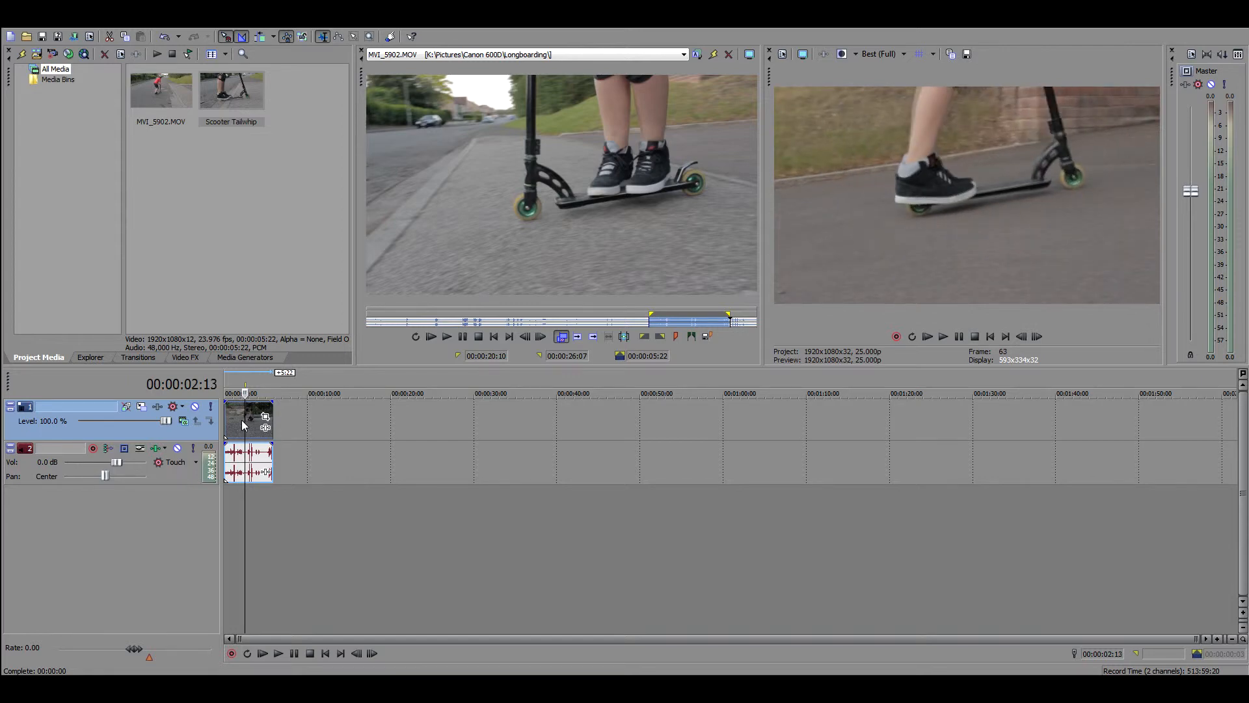
key("s")
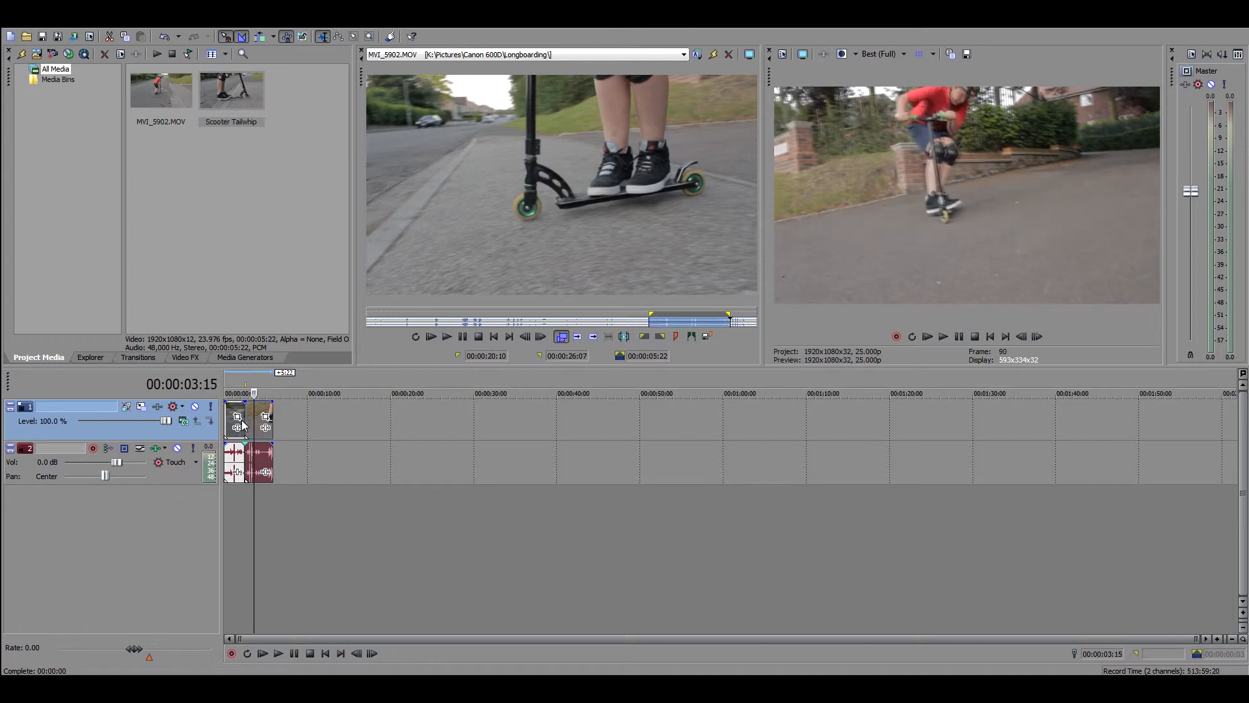
key("s")
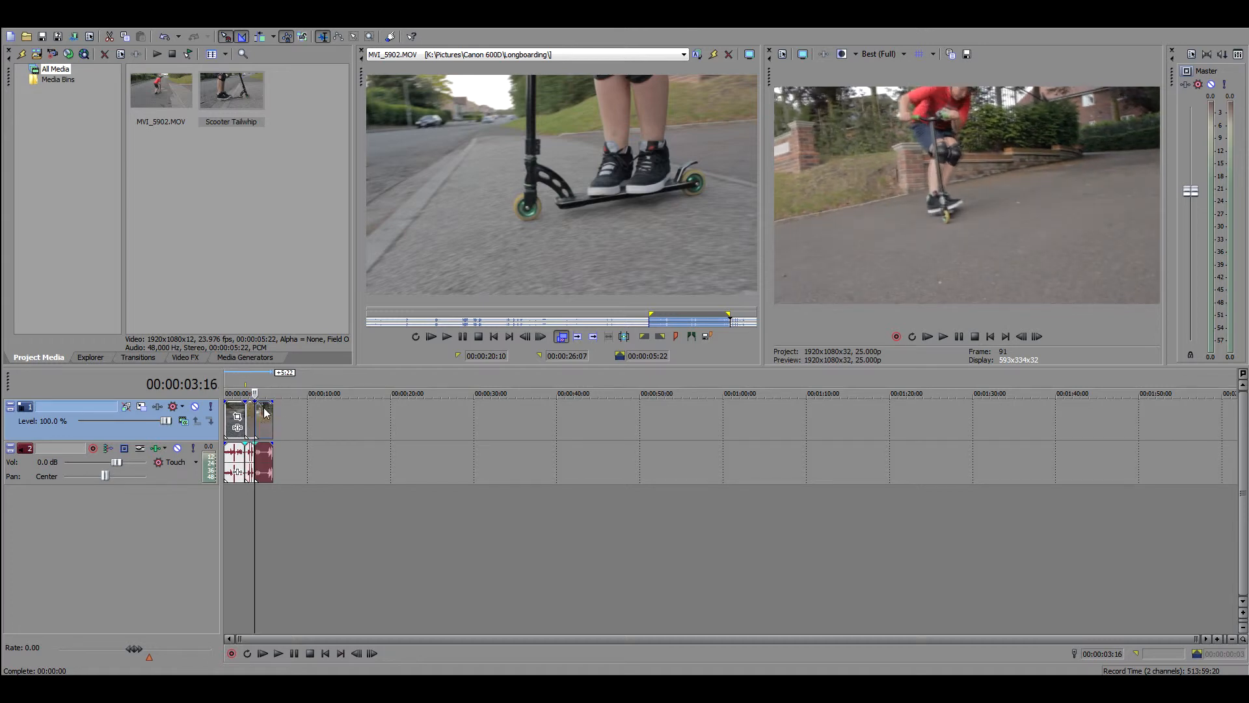
Extend the middle piece's end by about 2 seconds, moving the last piece out of the way and back against its new end
left_click_drag(266, 434, 459, 446)
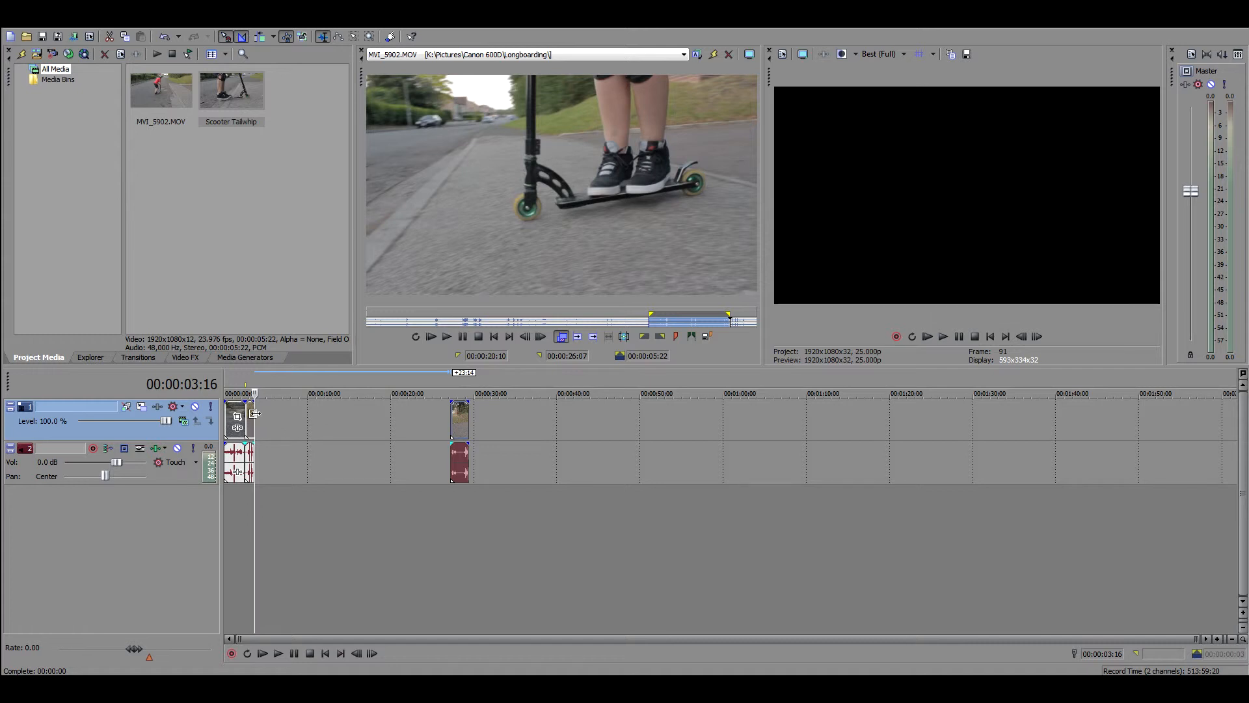
mouse_move(254, 413)
left_mouse_down()
mouse_move(311, 423)
mouse_move(259, 427)
left_mouse_up()
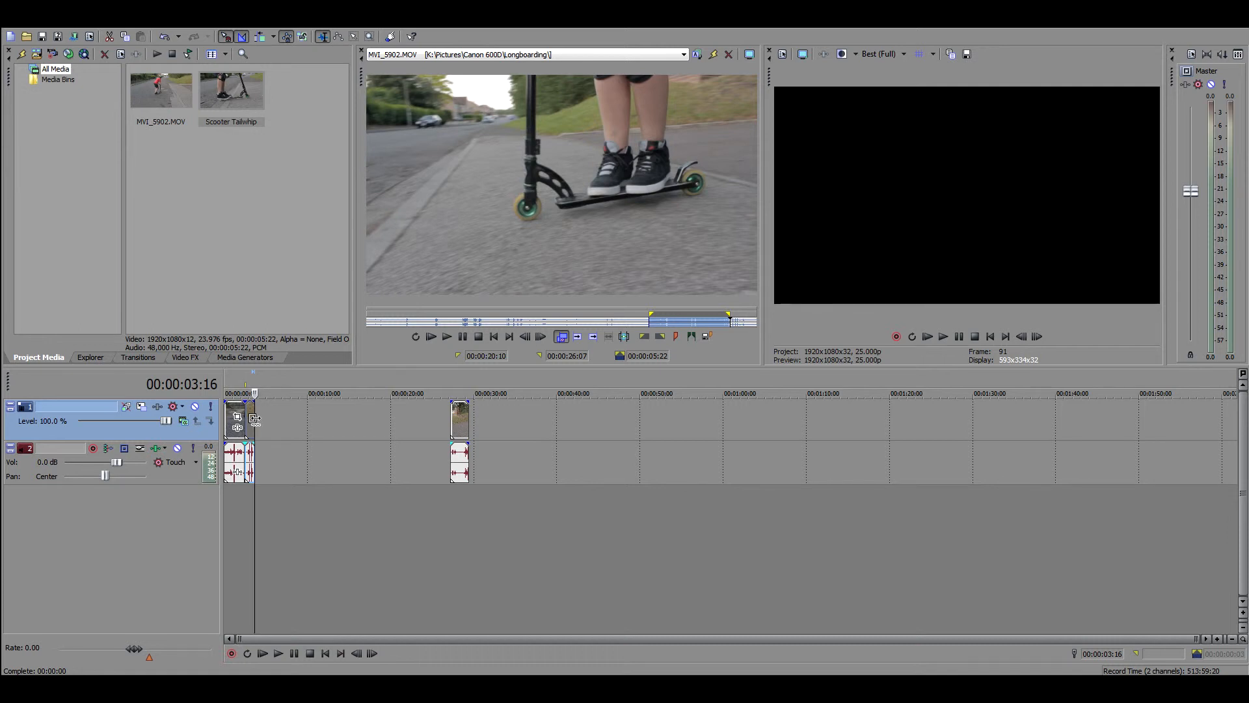
left_click_drag(255, 419, 270, 420)
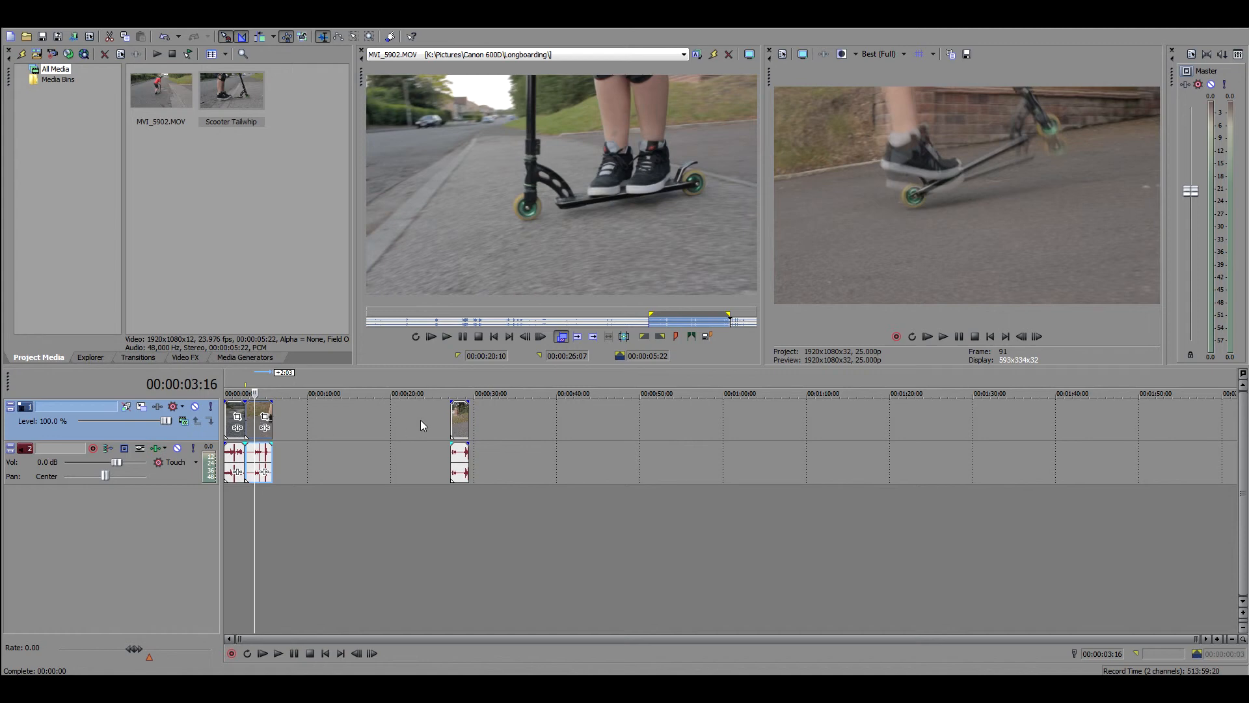
left_click_drag(453, 407, 276, 407)
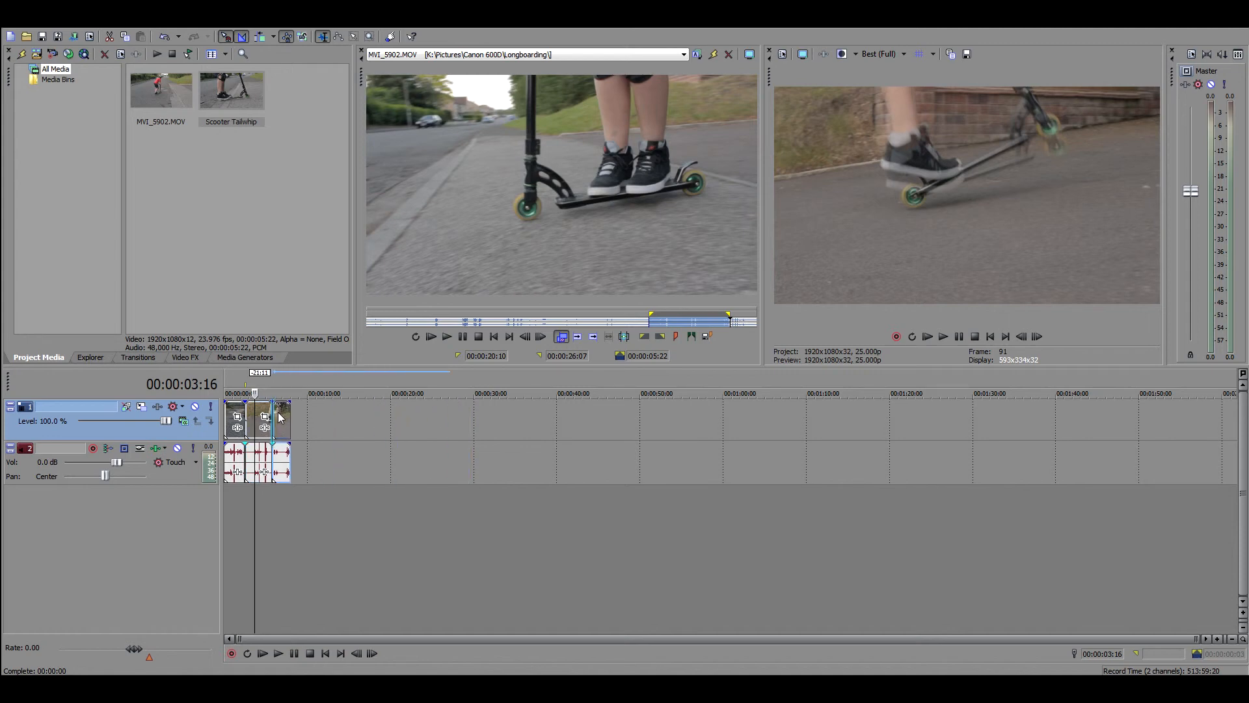
Mute the audio track and play the edited pieces from the start of the timeline
key("ctrl+Home")
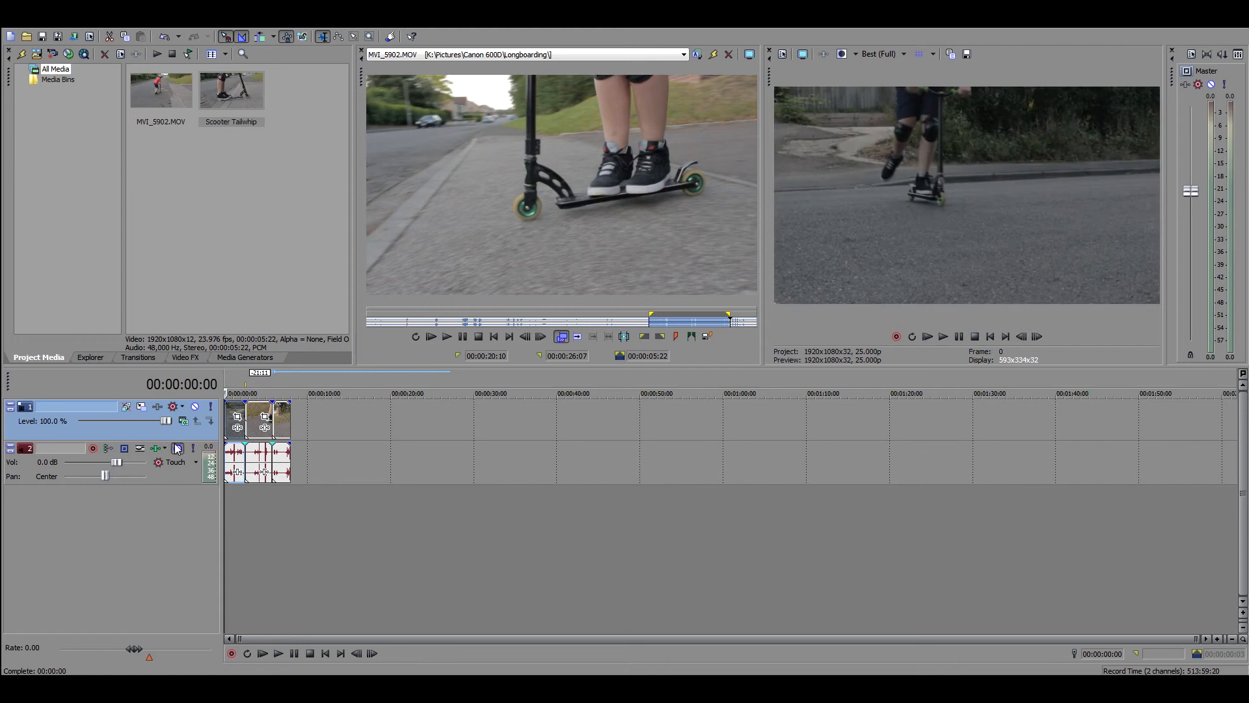
left_click(177, 448)
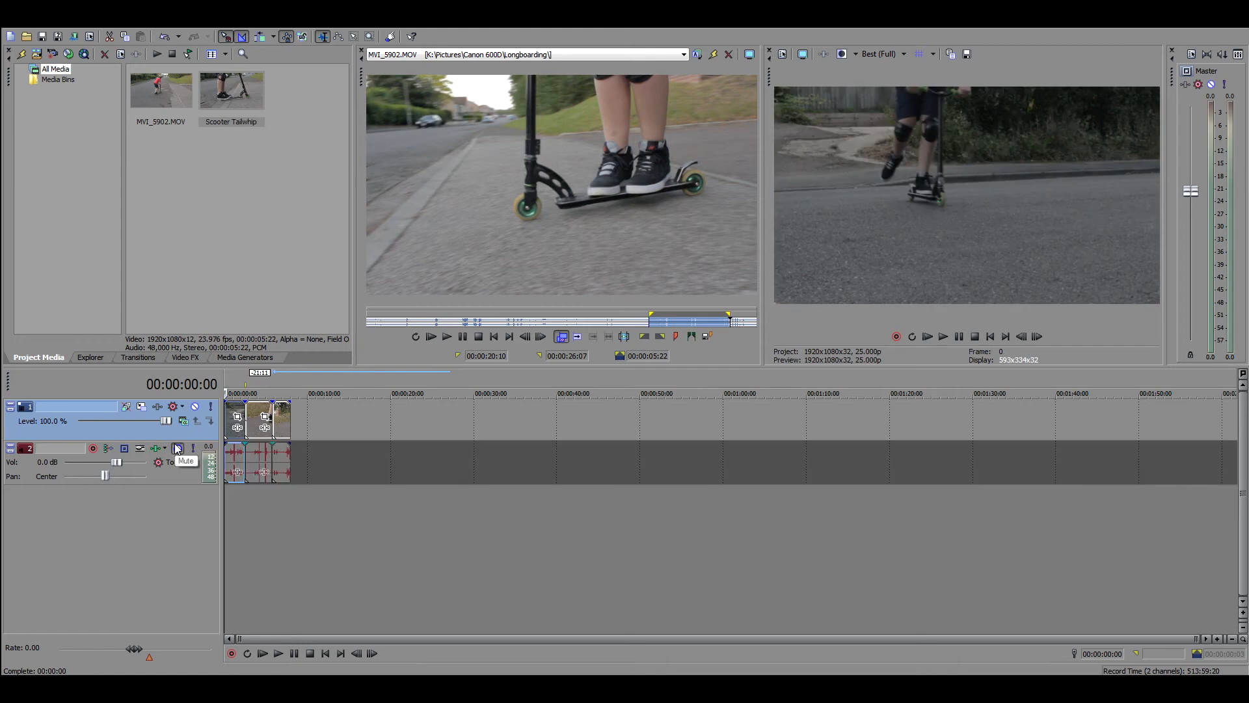
key("space")
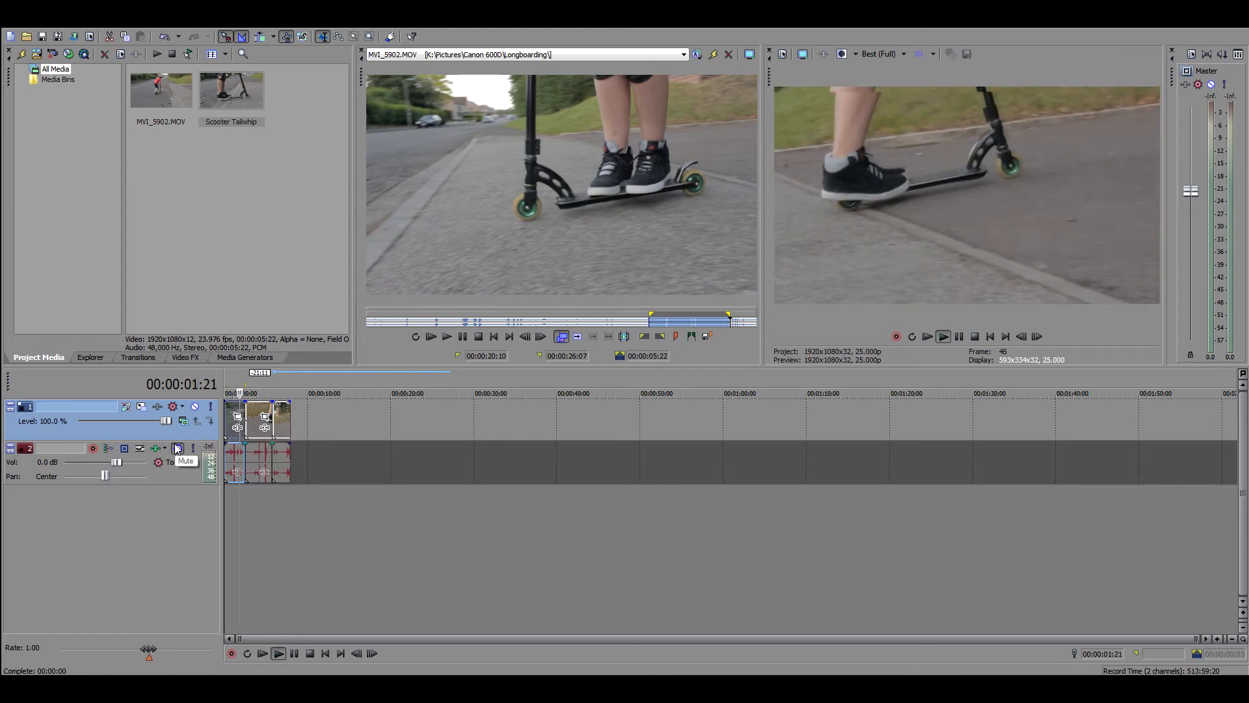